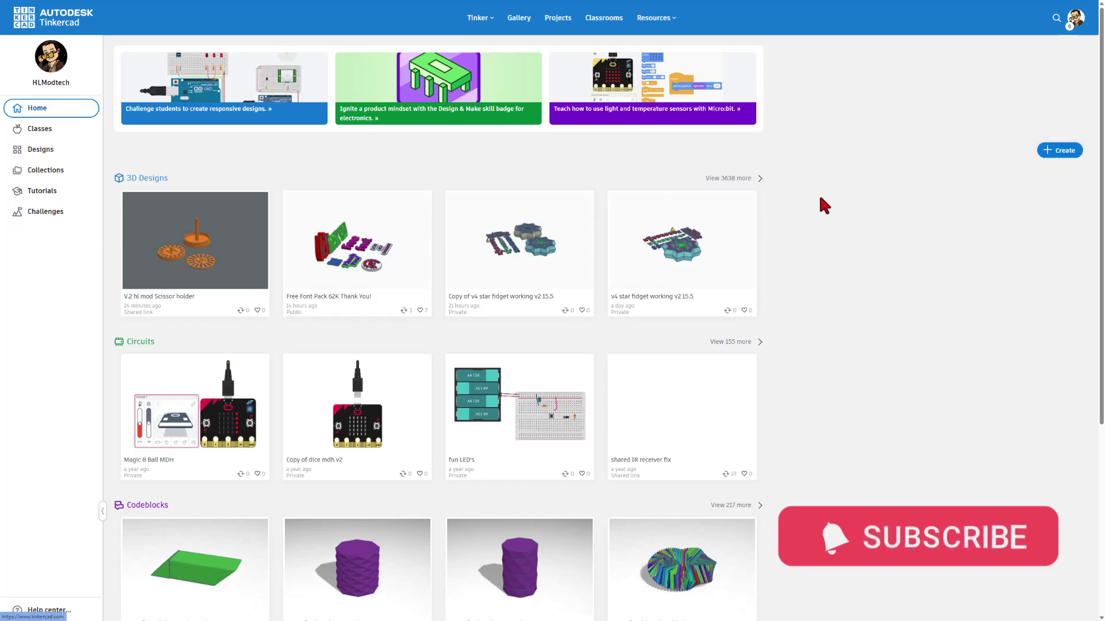
- Open the options menu on the 'Copy of v4 star fidget working v2 15.5' design card
mouse_move(451, 248)
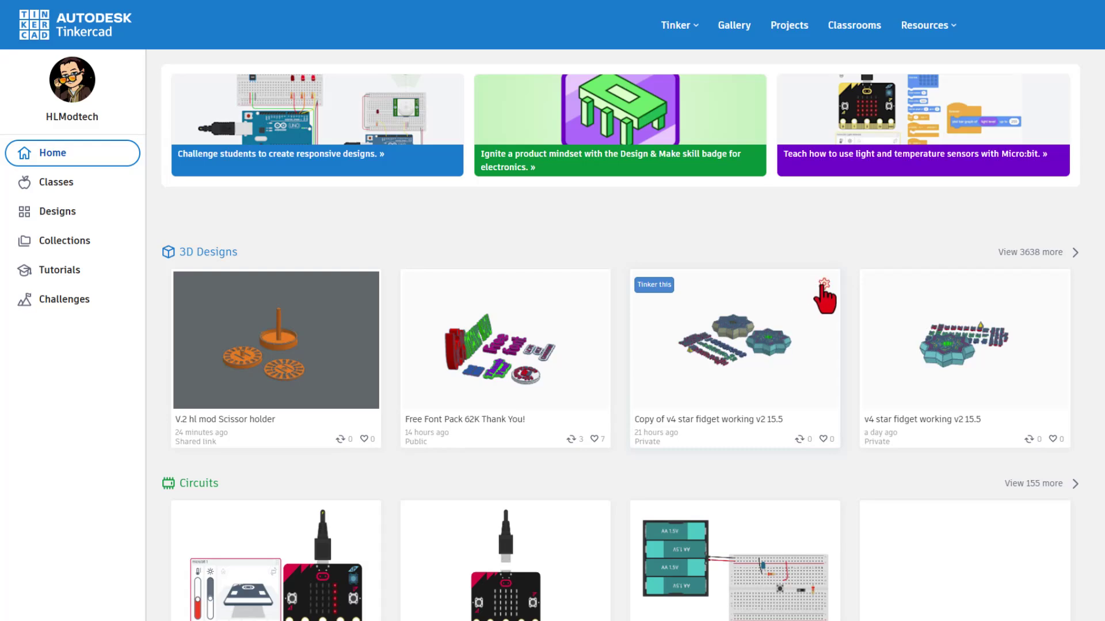
left_click(824, 285)
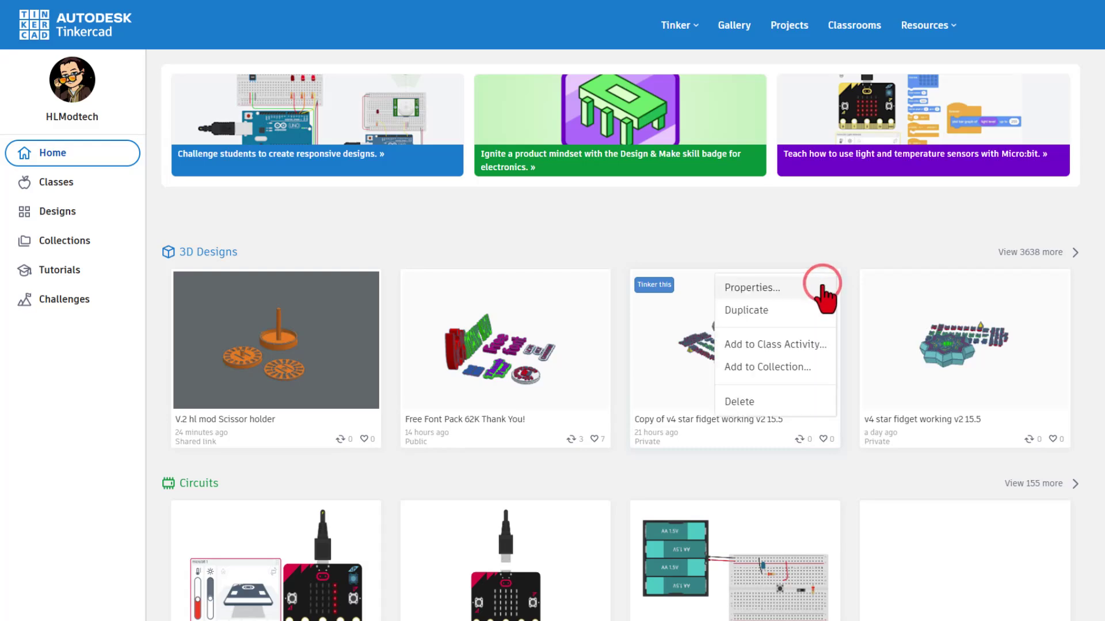
- Duplicate the star fidget design, then orbit and zoom in on the top star in the editor
left_click(758, 322)
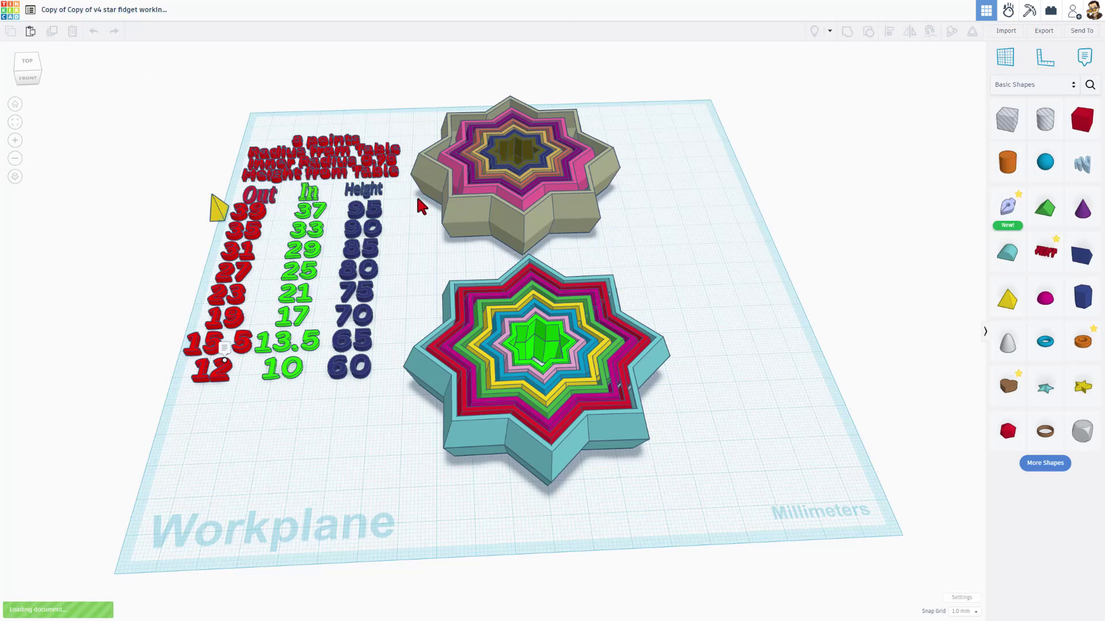
right_click_drag(436, 204, 572, 391)
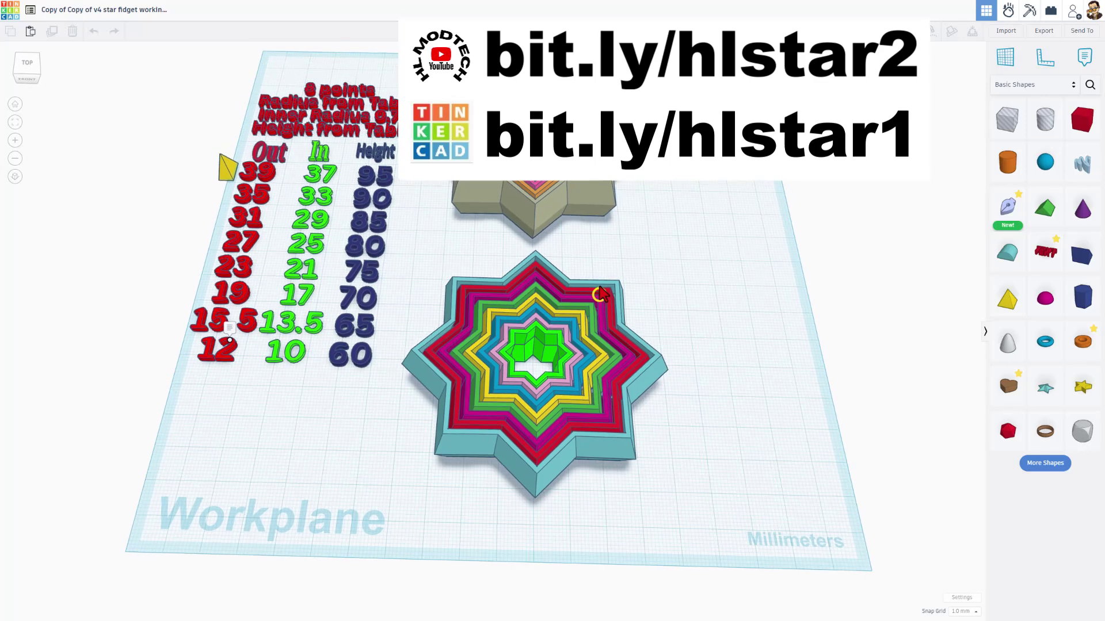
right_click_drag(597, 318, 566, 182)
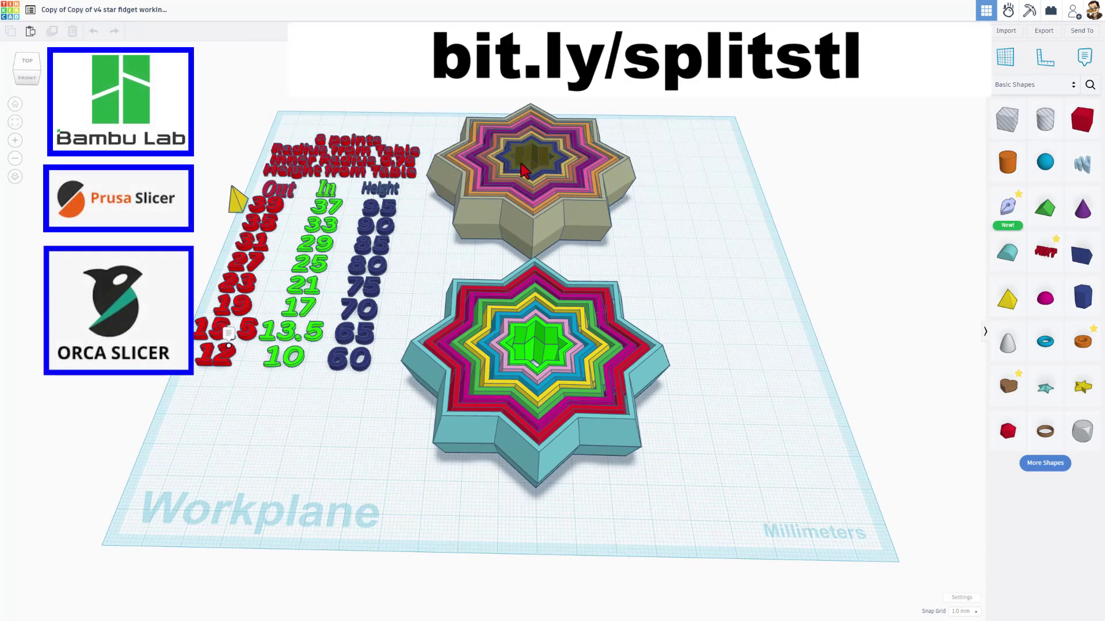
mouse_move(546, 173)
right_mouse_down()
mouse_move(625, 217)
mouse_move(600, 230)
mouse_move(557, 176)
right_mouse_up()
right_click_drag(581, 224, 578, 217)
right_click_drag(698, 252, 435, 241)
scroll(706, 264, "up", 5)
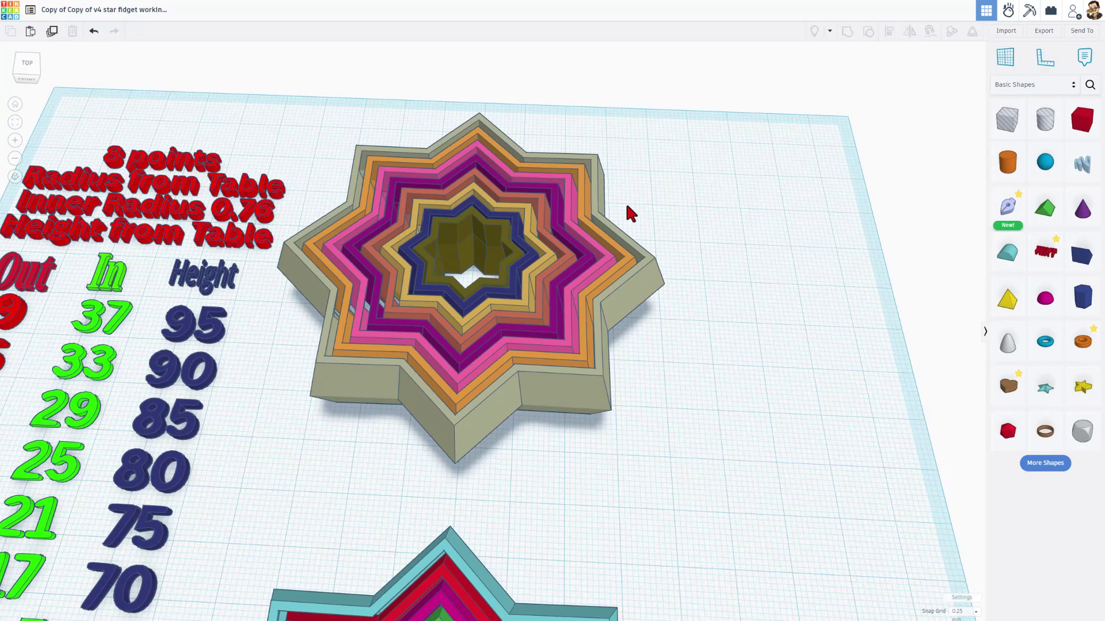
right_click_drag(579, 337, 614, 343)
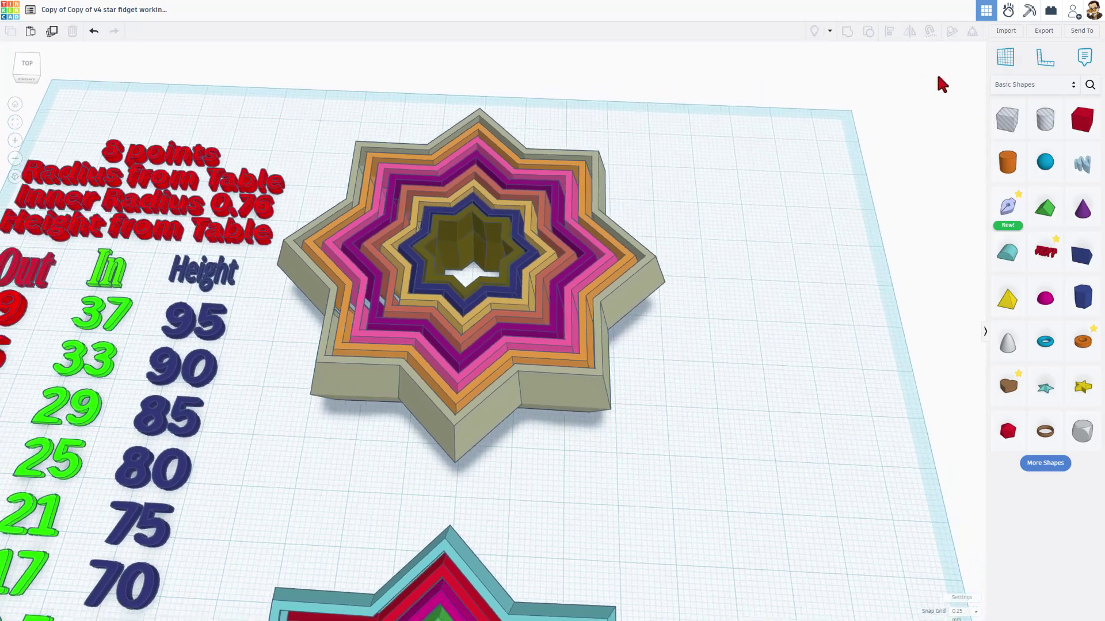
right_click_drag(778, 172, 756, 170)
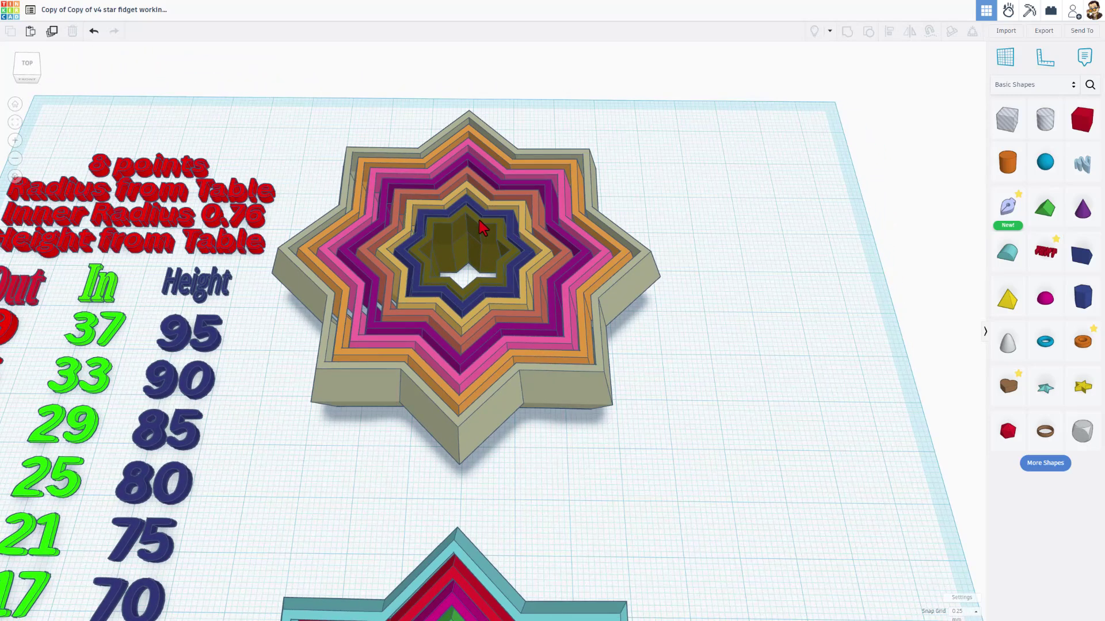
- Duplicate the inner olive star and shift the copy off to the right
left_click(496, 225)
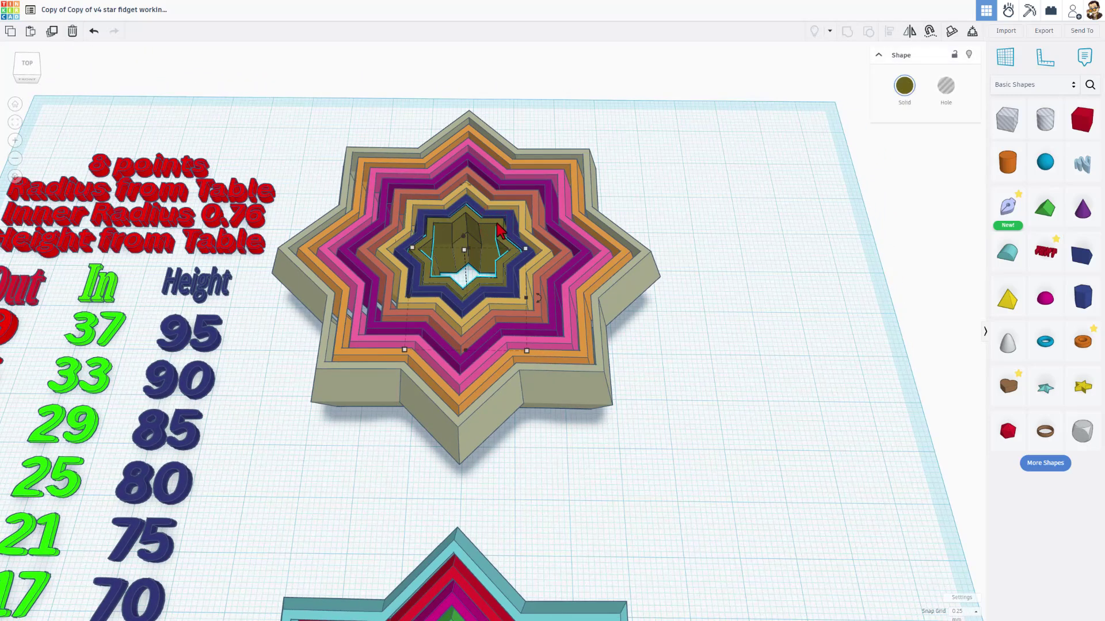
key("ctrl+d")
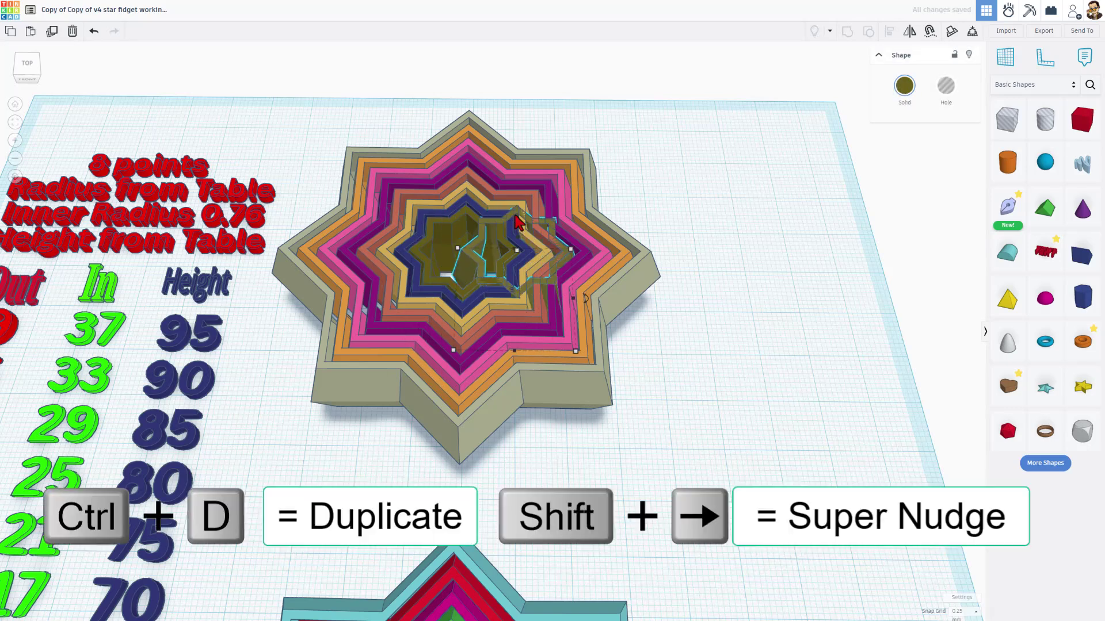
key("shift+Right")
key("shift+Right")
key("shift+Right")
key("shift+Right")
key("shift+Right")
key("shift+Right")
key("shift+Right")
key("shift+Right")
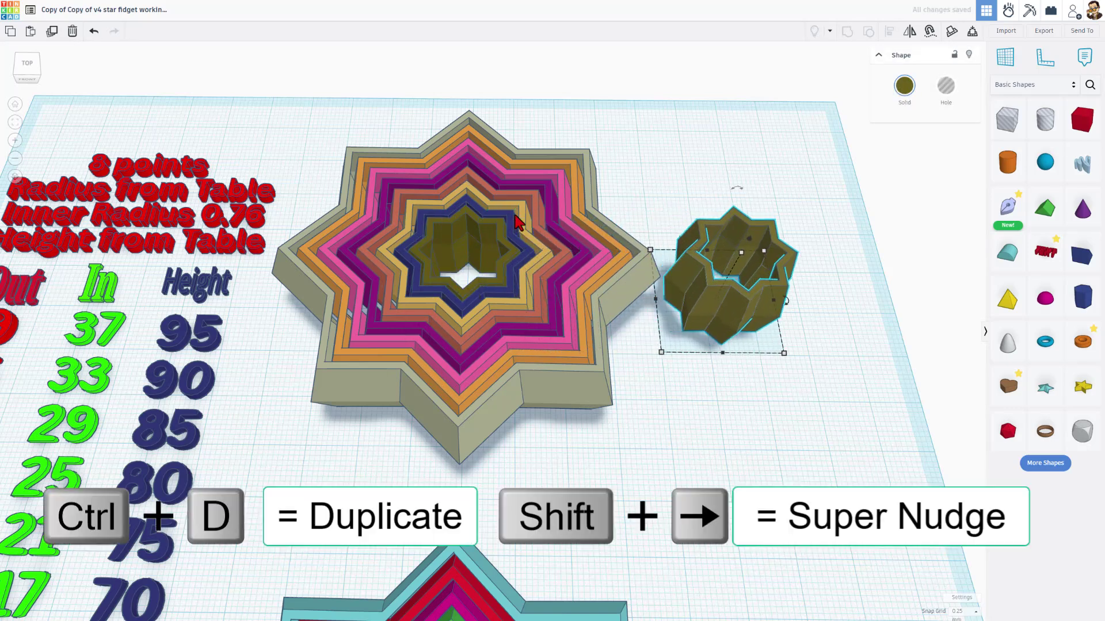
left_click(659, 292)
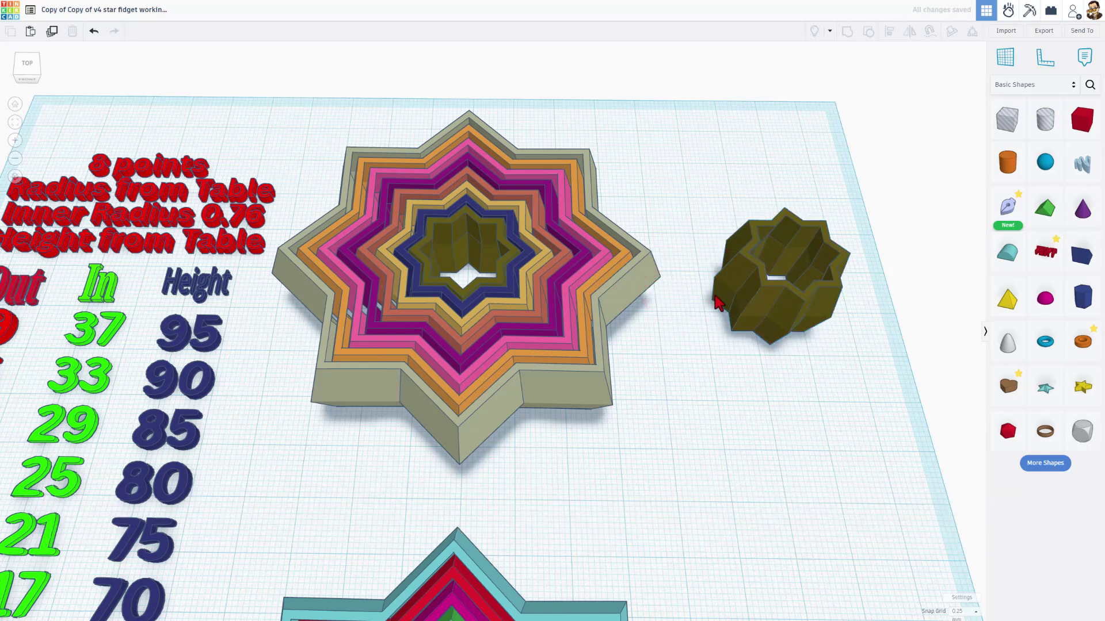
middle_click_drag(718, 303, 545, 301)
- Add a Sketch shape and centre it on both axes inside the olive star copy
left_click(1008, 205)
left_click(634, 382)
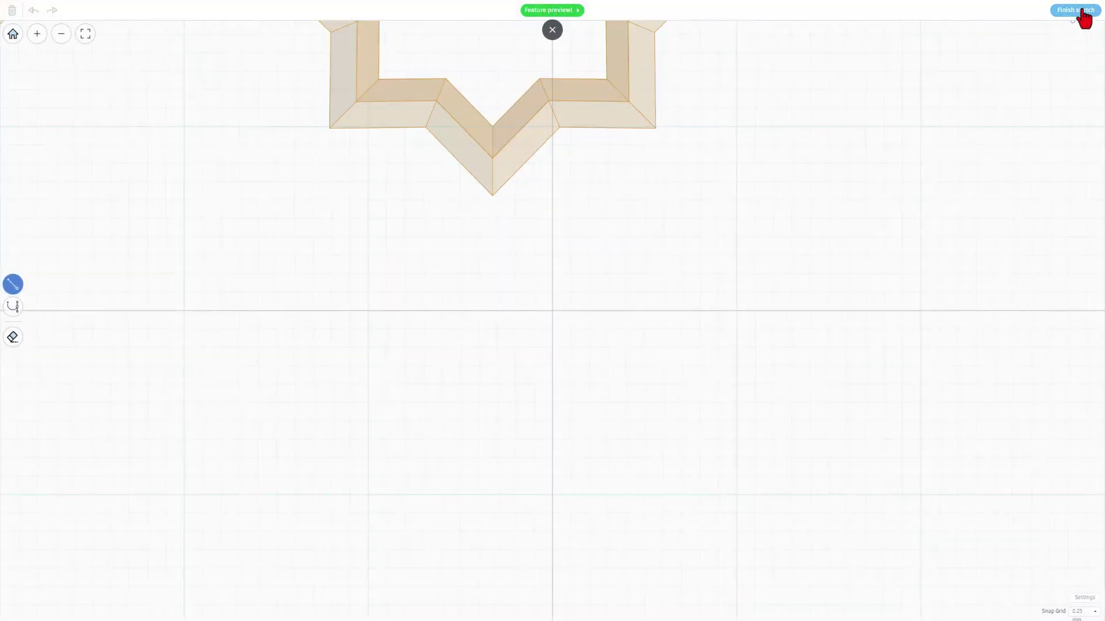
left_click(1079, 11)
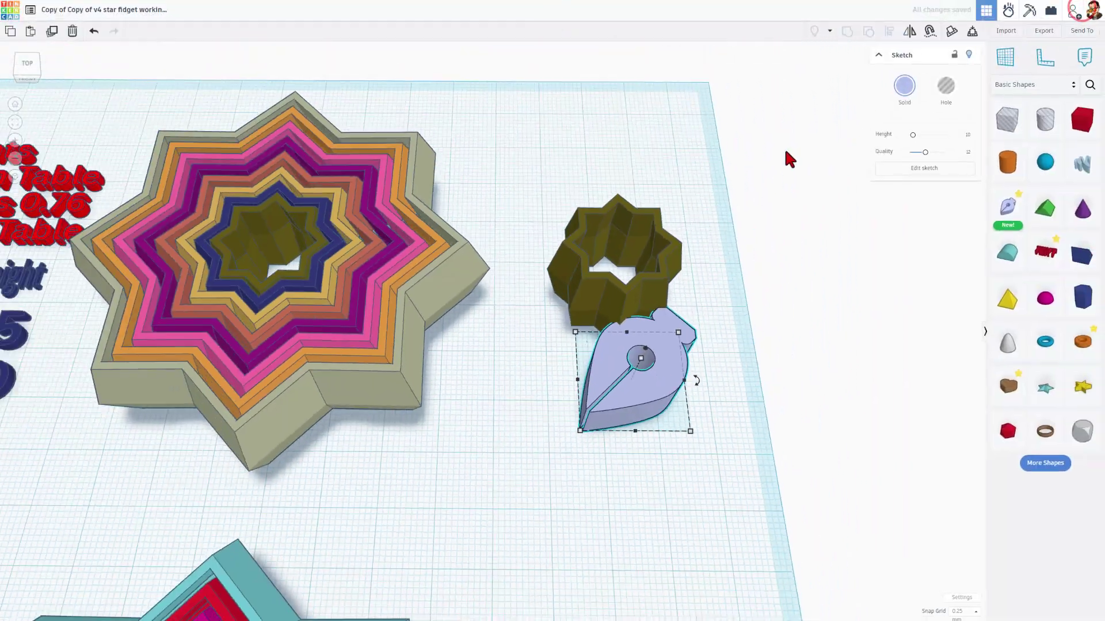
left_click_drag(585, 195, 620, 336)
key("l")
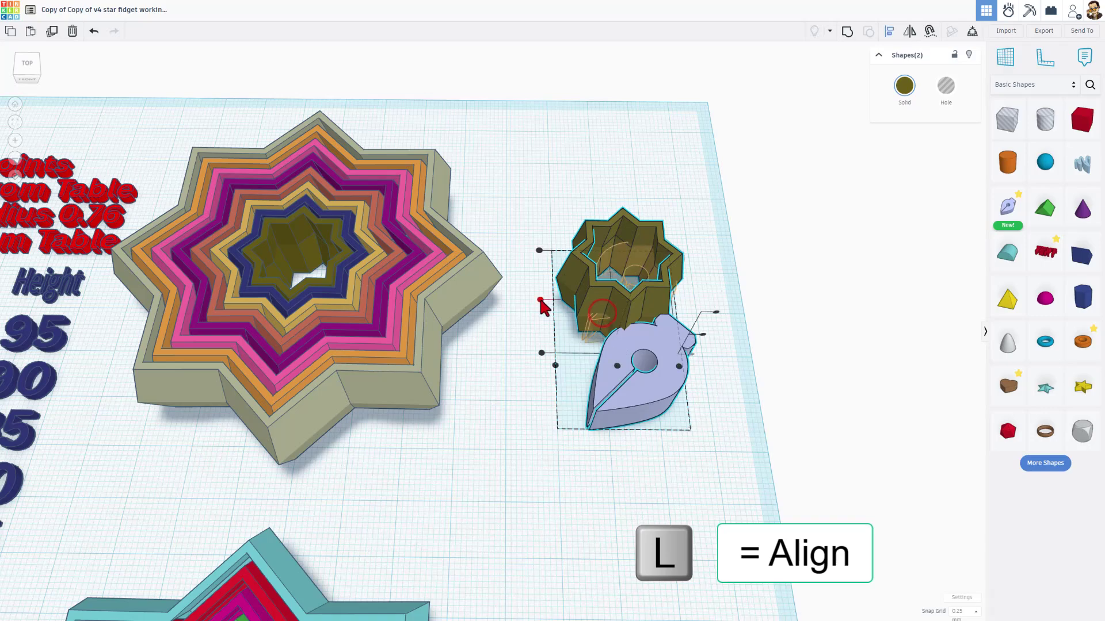
left_click(540, 300)
left_click(617, 367)
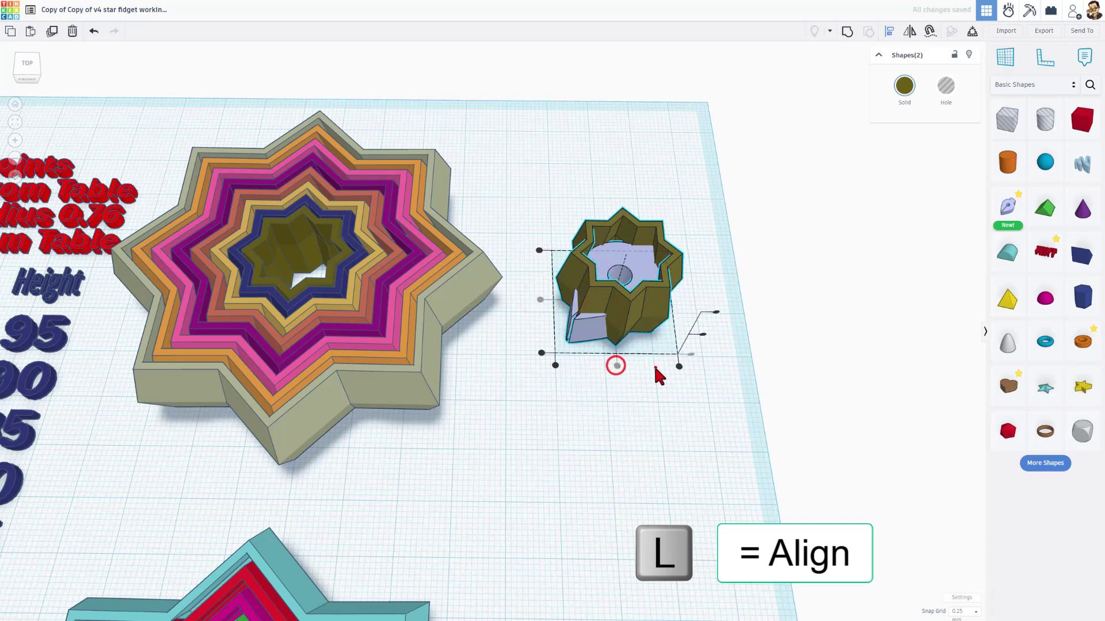
left_click(654, 368)
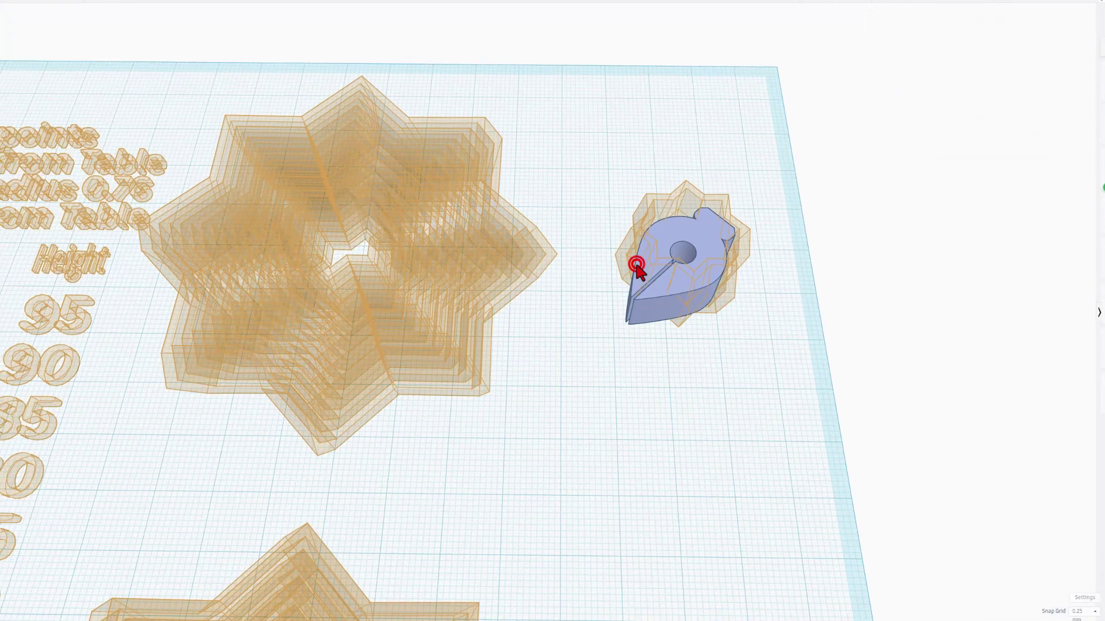
- Draw a star outline in the sketch shape's editor and finish the sketch
double_click(636, 264)
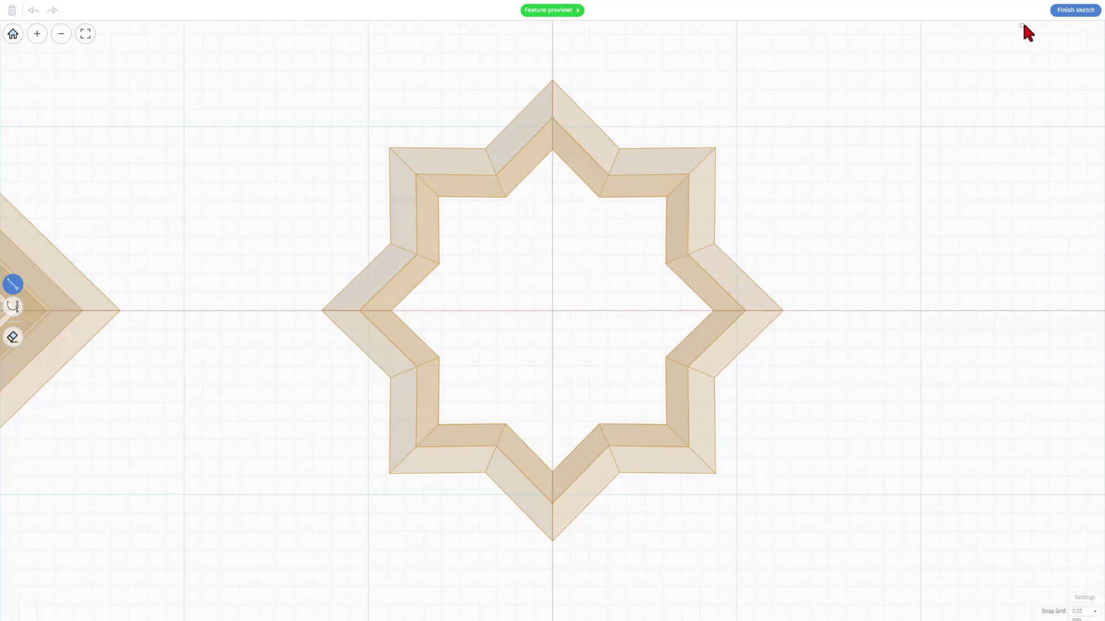
left_click(1067, 13)
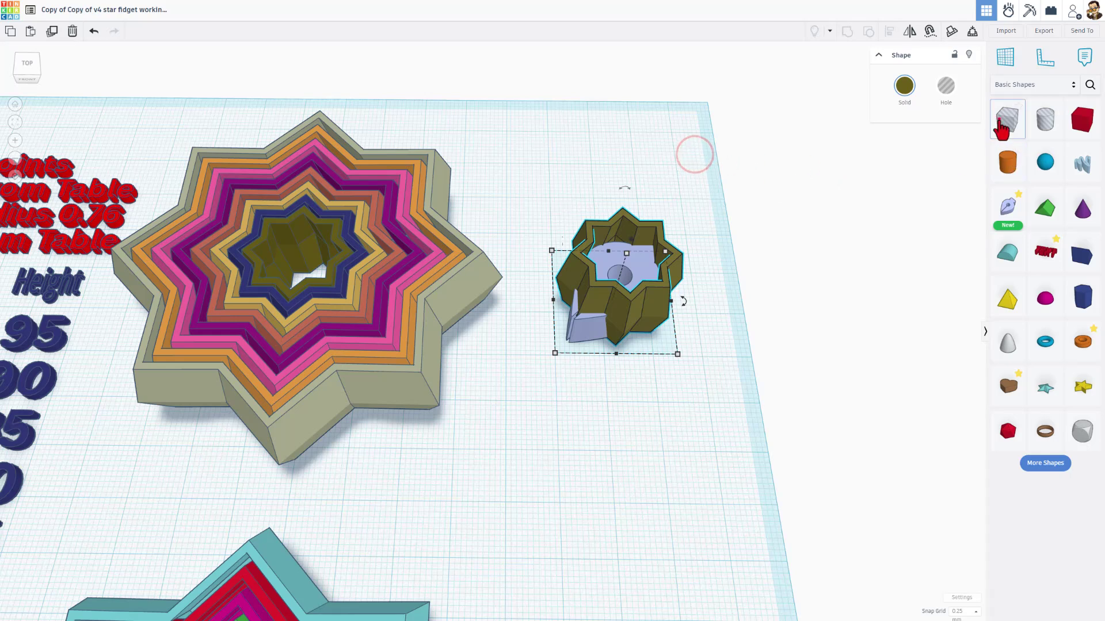
- Add a box hole 34.25 wide beside the star, with 0.1 mm snap grid and lowered height
left_click_drag(1007, 119, 593, 394)
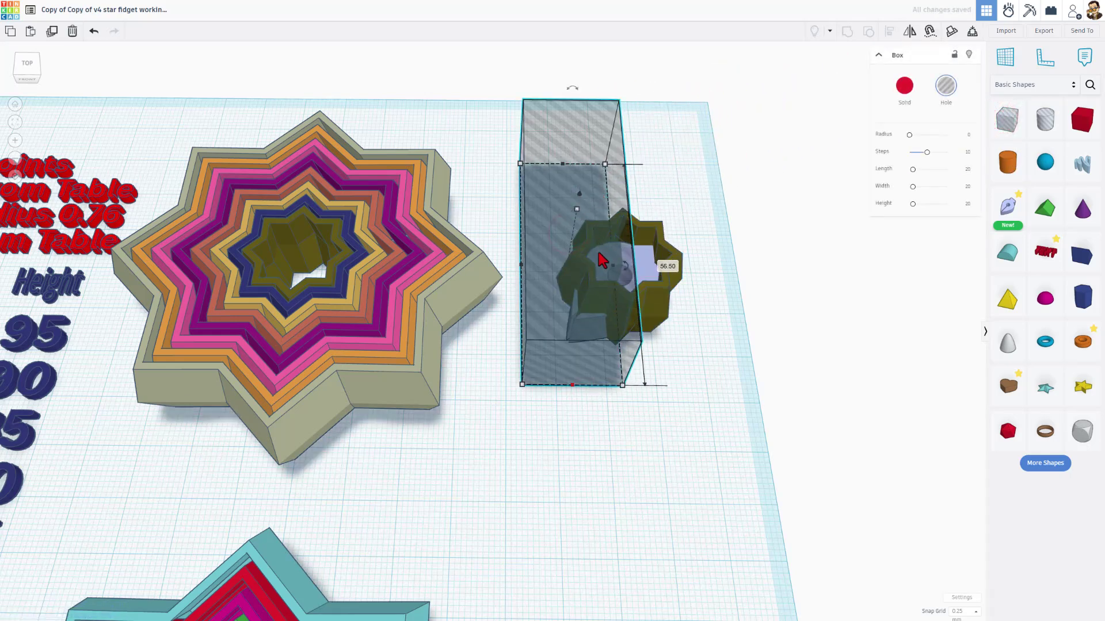
left_click_drag(611, 274, 690, 268)
left_click(958, 613)
left_click(967, 527)
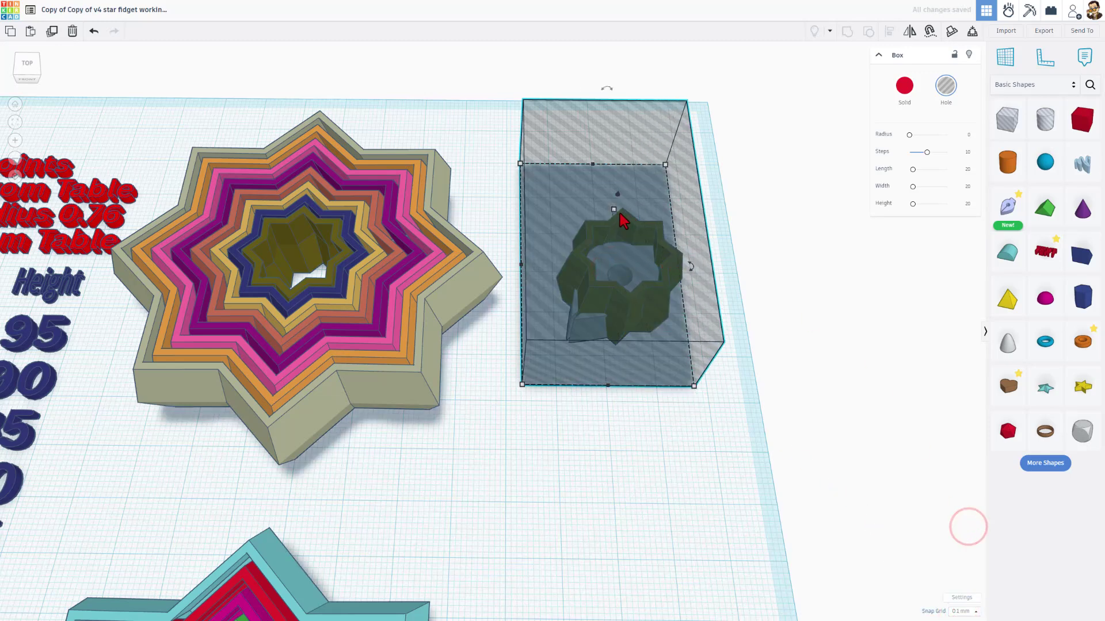
left_click_drag(613, 209, 623, 224)
left_click(758, 204)
- Move the box hole over the star and group them to cut the star
left_click_drag(698, 230, 723, 249)
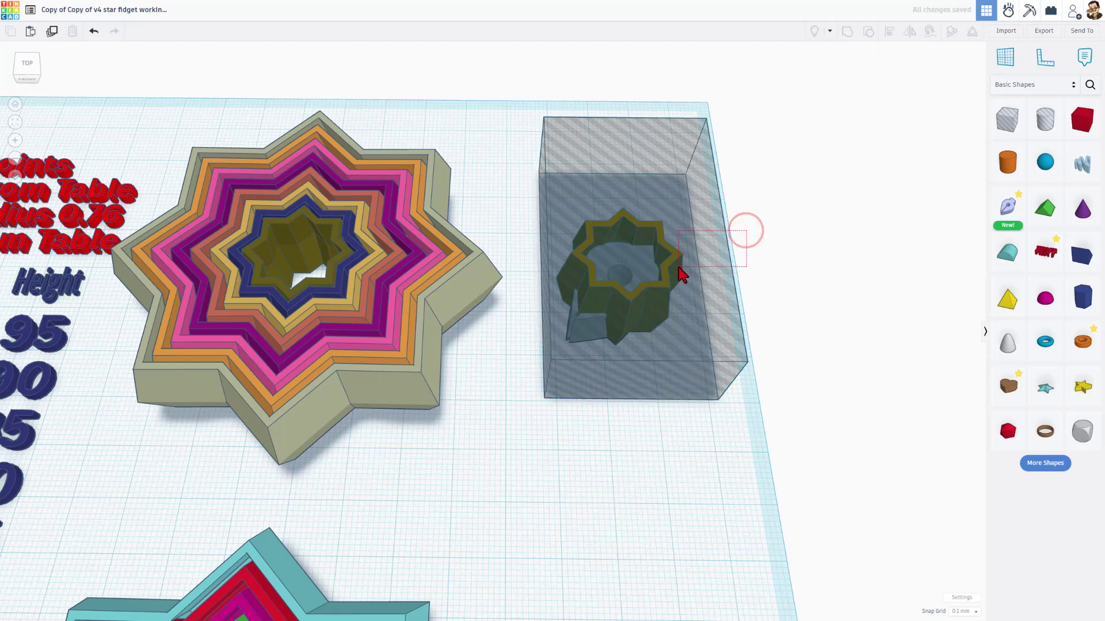
left_click(681, 275, "shift")
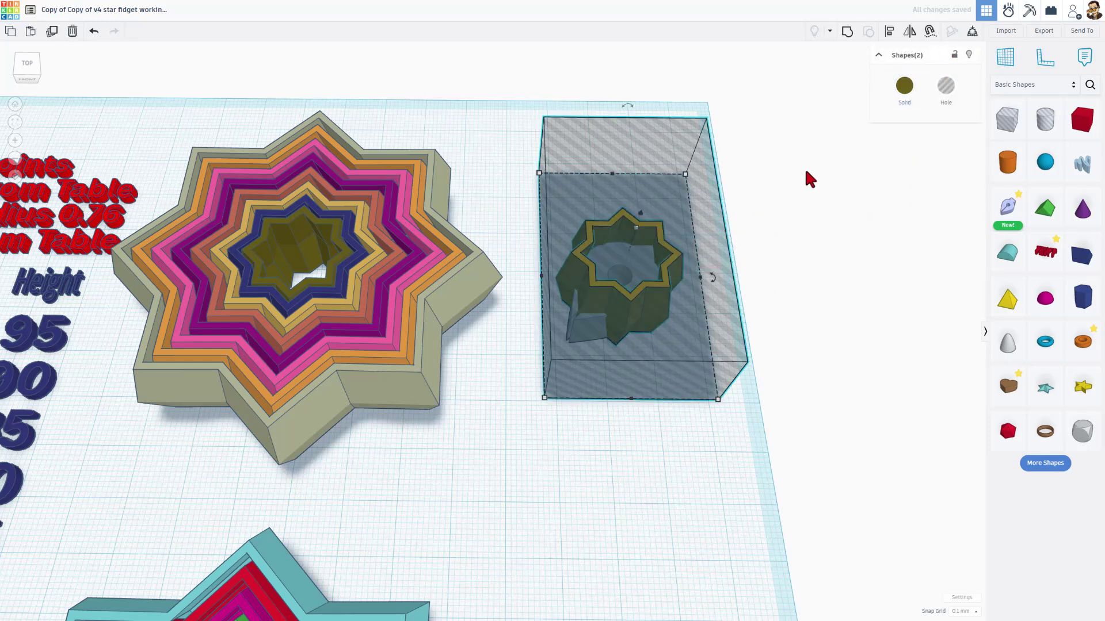
left_click_drag(795, 173, 616, 278)
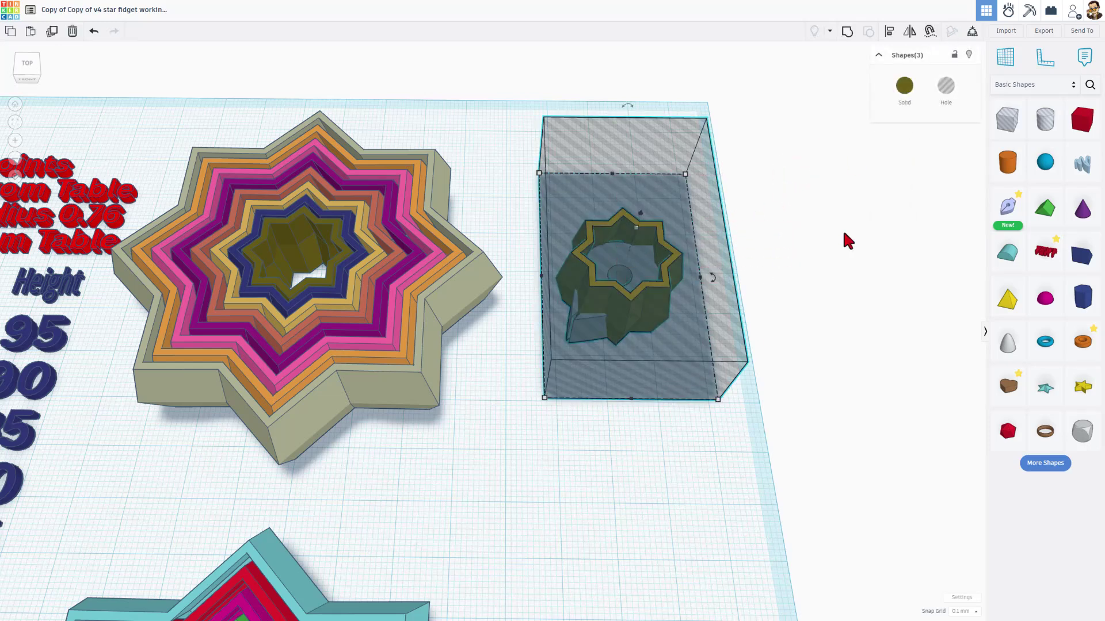
left_click(923, 200)
left_click_drag(780, 203, 681, 274)
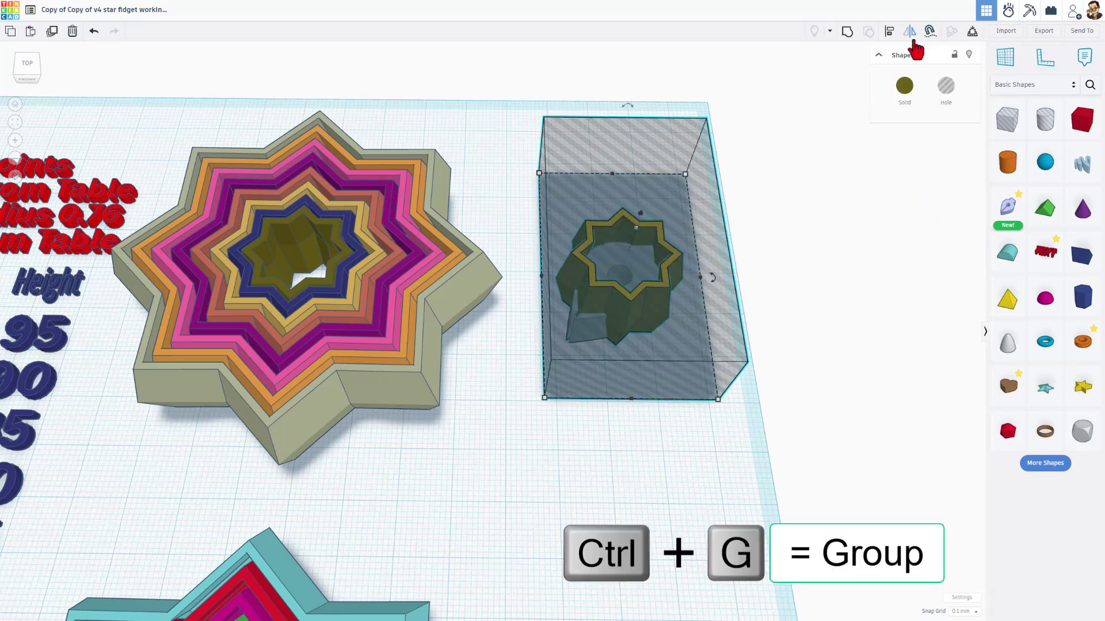
key("ctrl+g")
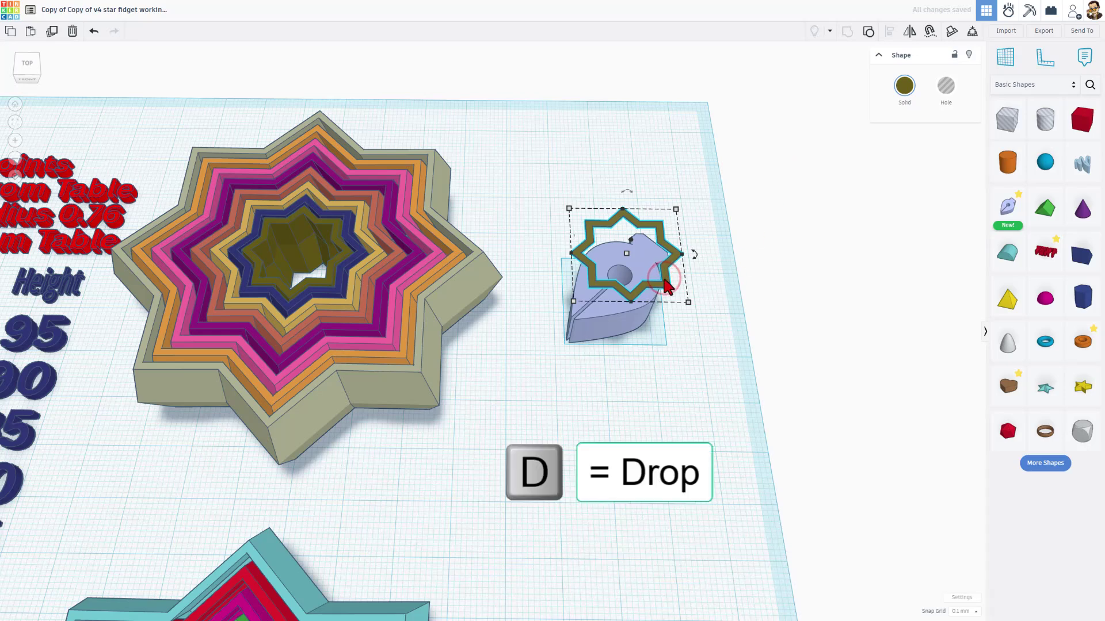
- Drop the star group onto the workplane and isolate the leaf shape
key("d")
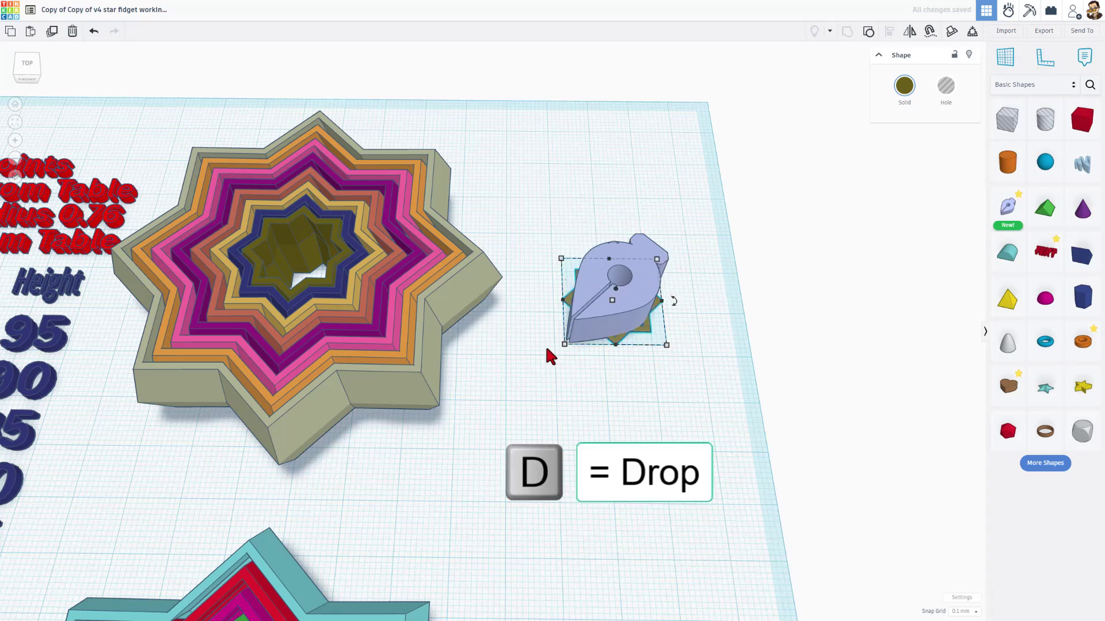
left_click(713, 360)
double_click(635, 314)
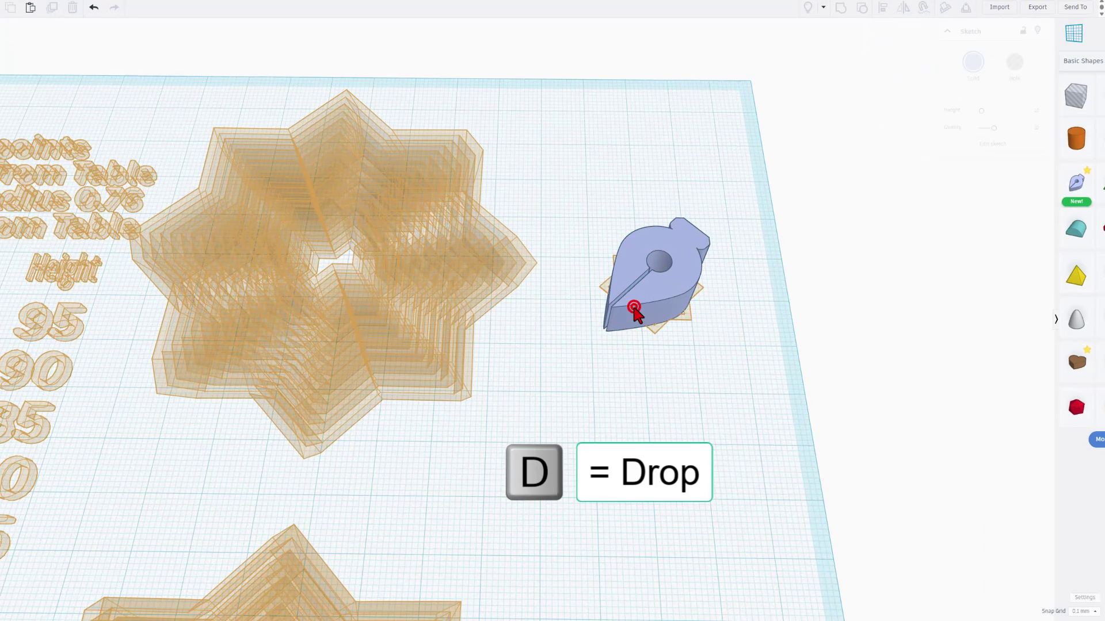
- Open the leaf's 2D sketch and set the snap grid to 0.25 mm
double_click(633, 311)
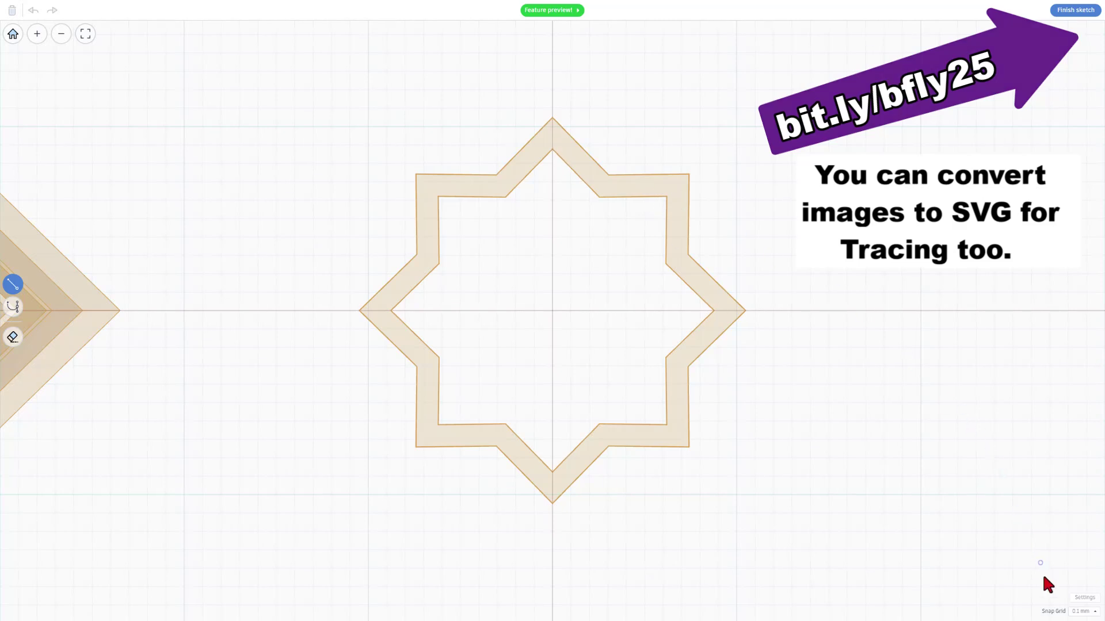
left_click(1082, 611)
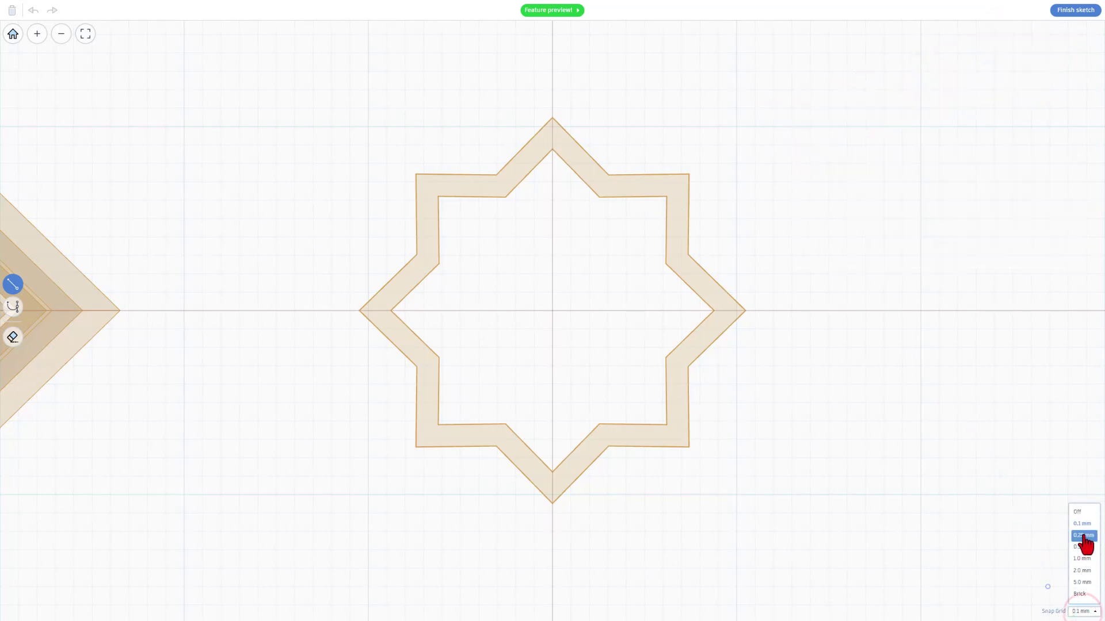
left_click(1083, 536)
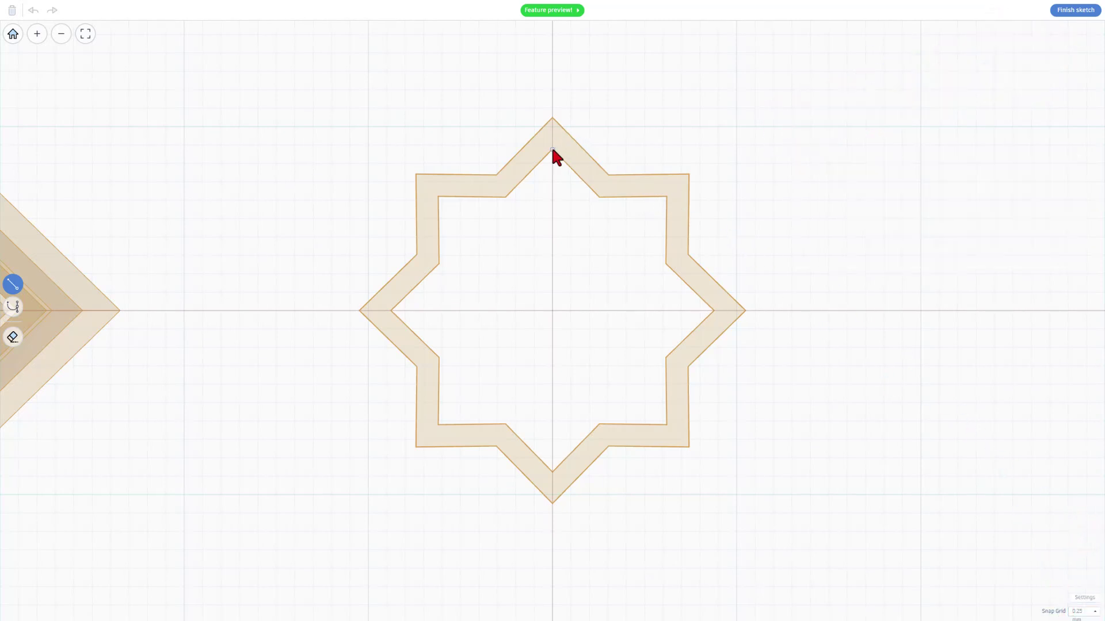
- Trace lines along the star's top and right-side inner corners
left_click(552, 140)
left_click(602, 186)
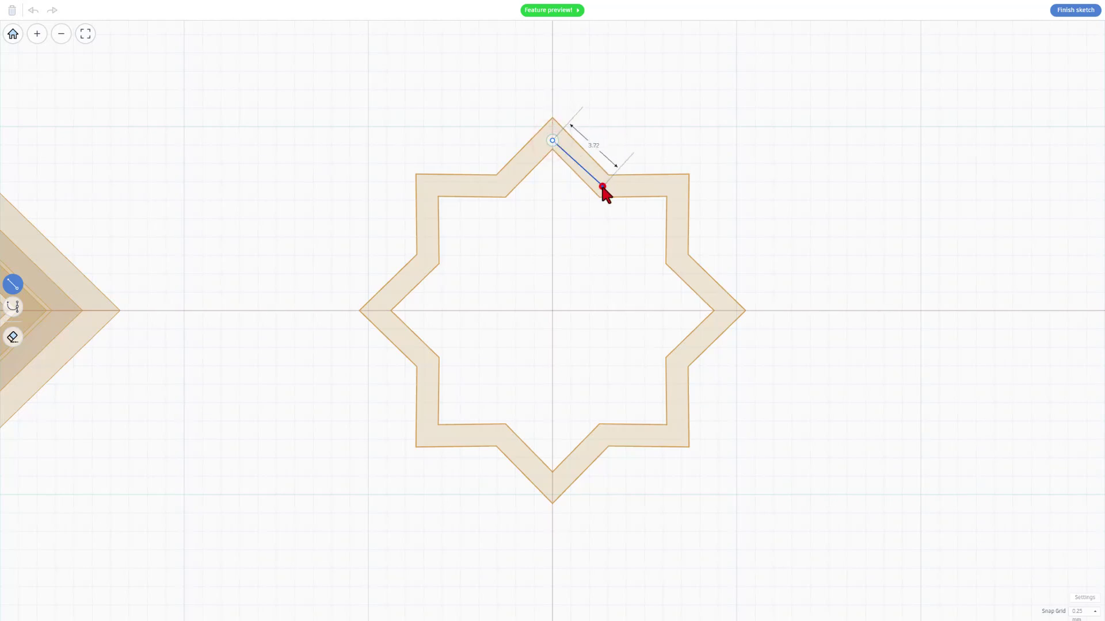
left_click(677, 186)
left_click(677, 262)
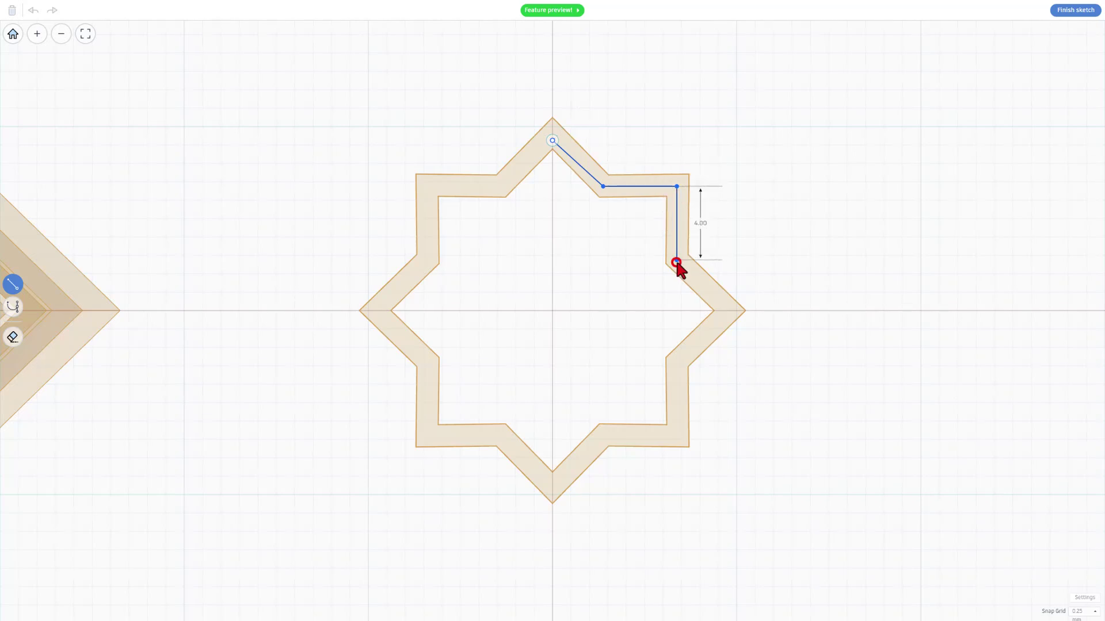
left_click(731, 310)
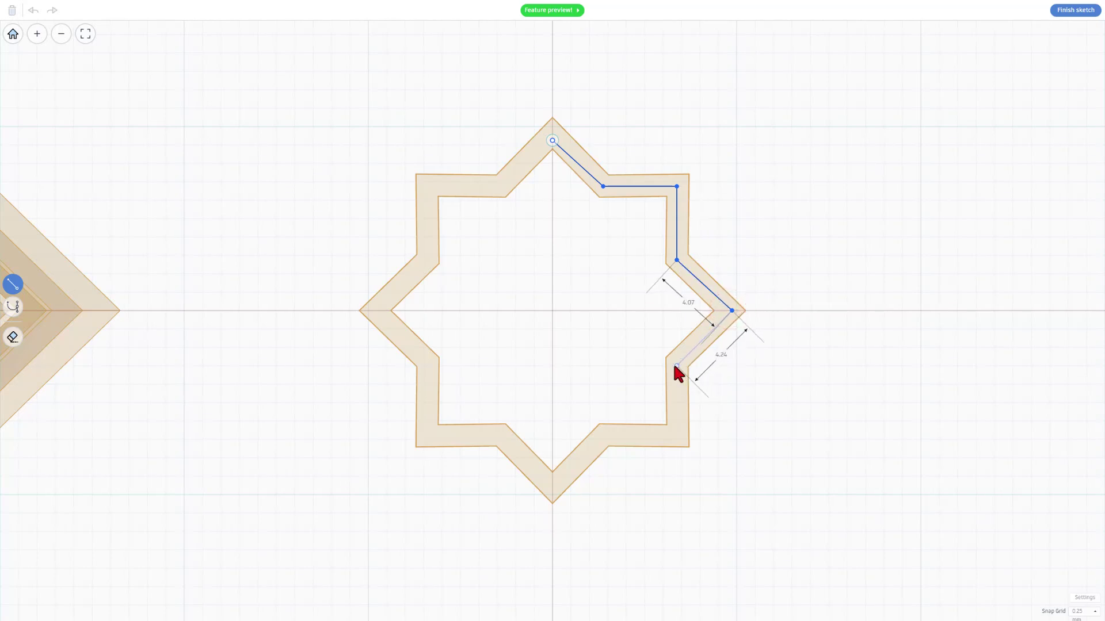
key("Escape")
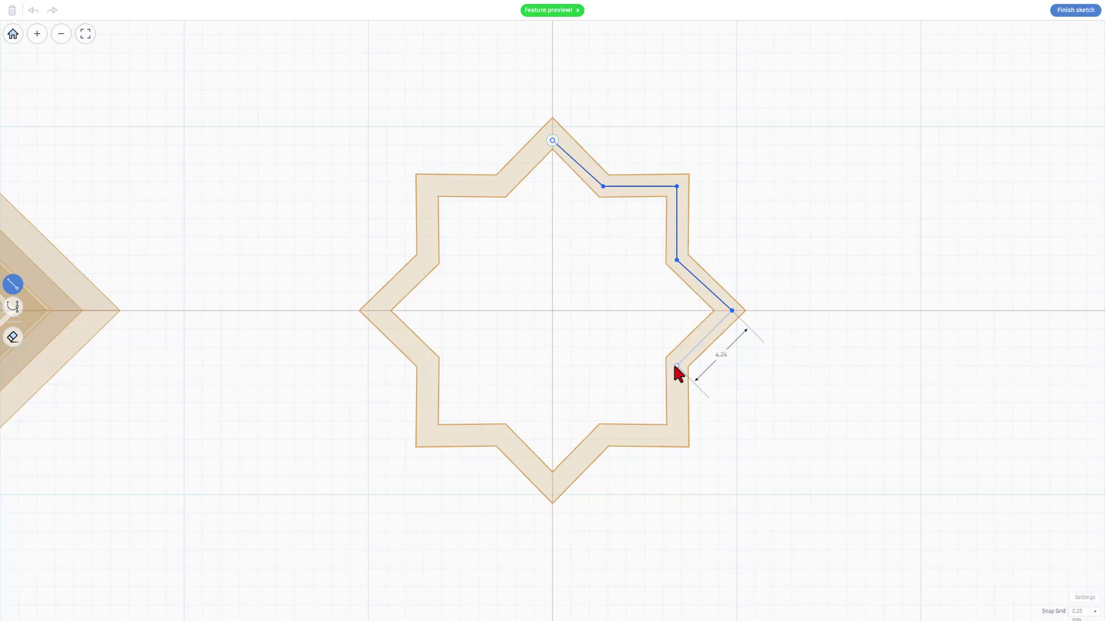
left_click(675, 264)
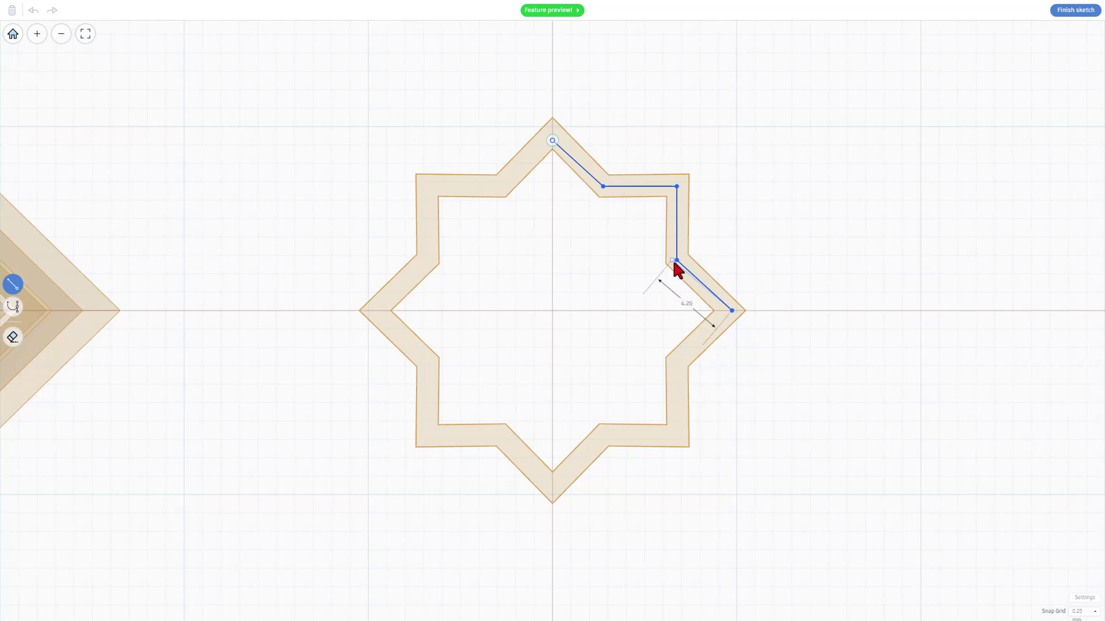
left_click(677, 361)
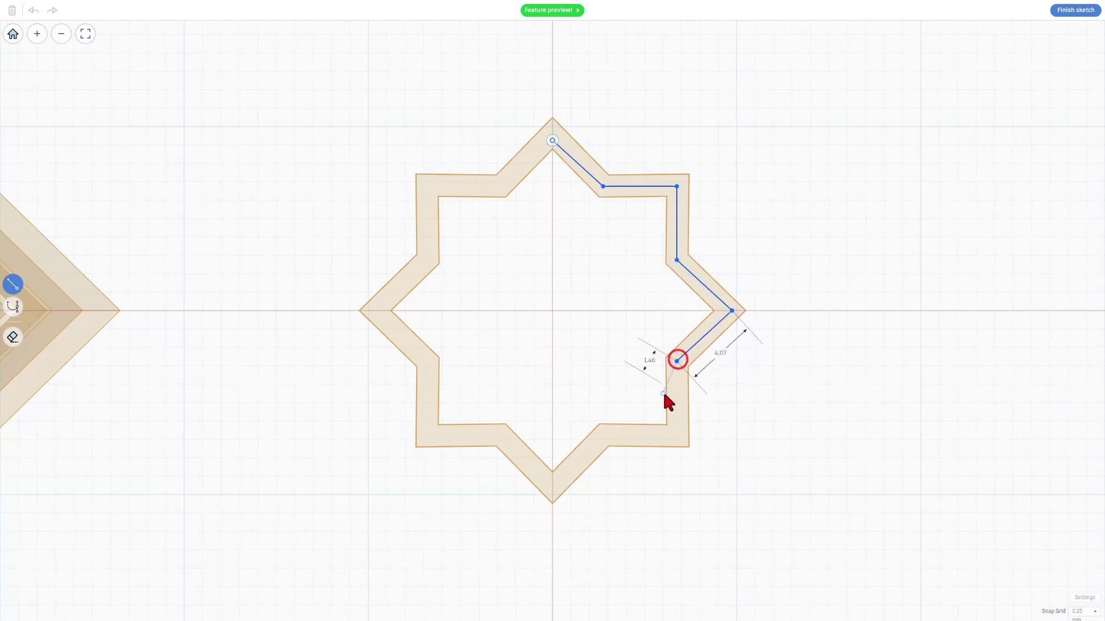
left_click(677, 435)
left_click(608, 435)
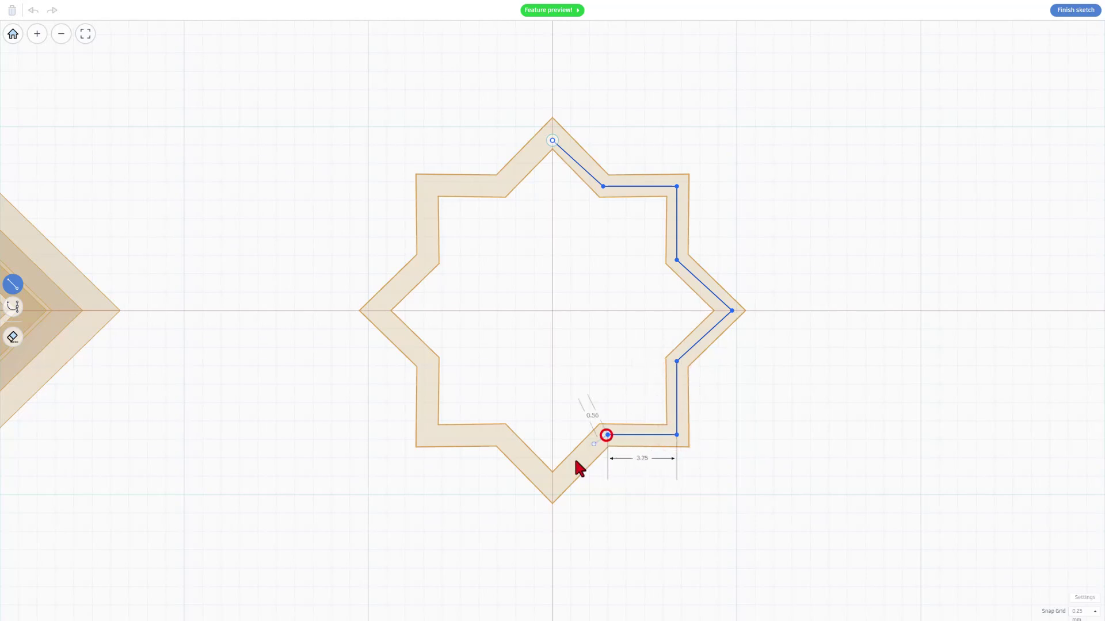
- Trace the bottom and left-side corners and close the outline into a filled star
left_click(553, 490)
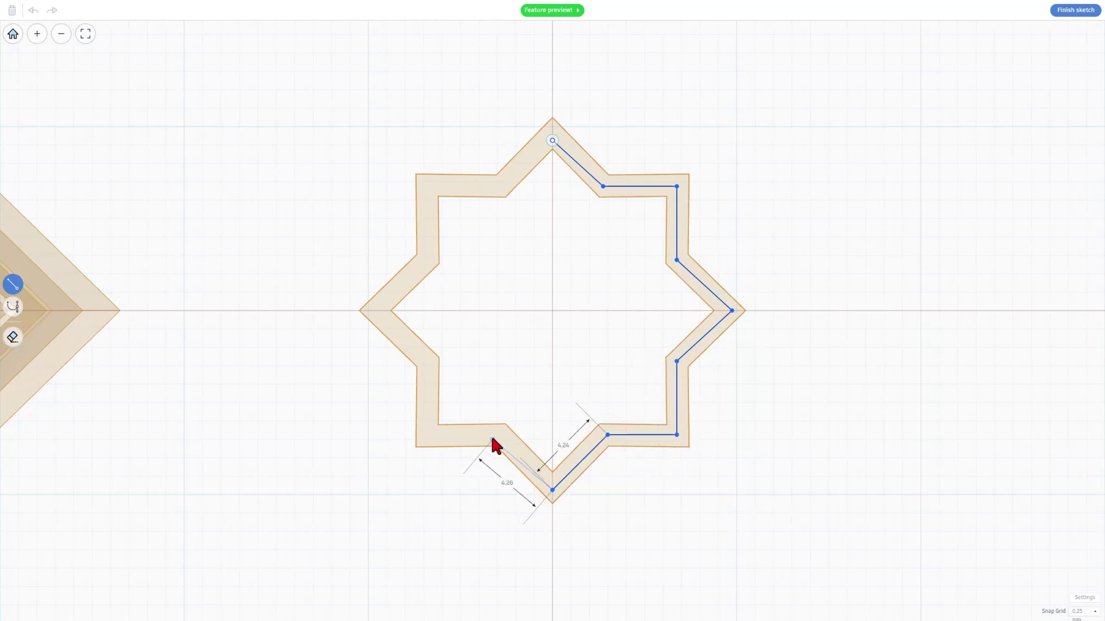
left_click(496, 434)
left_click(428, 434)
left_click(428, 366)
left_click(373, 311)
left_click(432, 256)
left_click(433, 191)
left_click(502, 191)
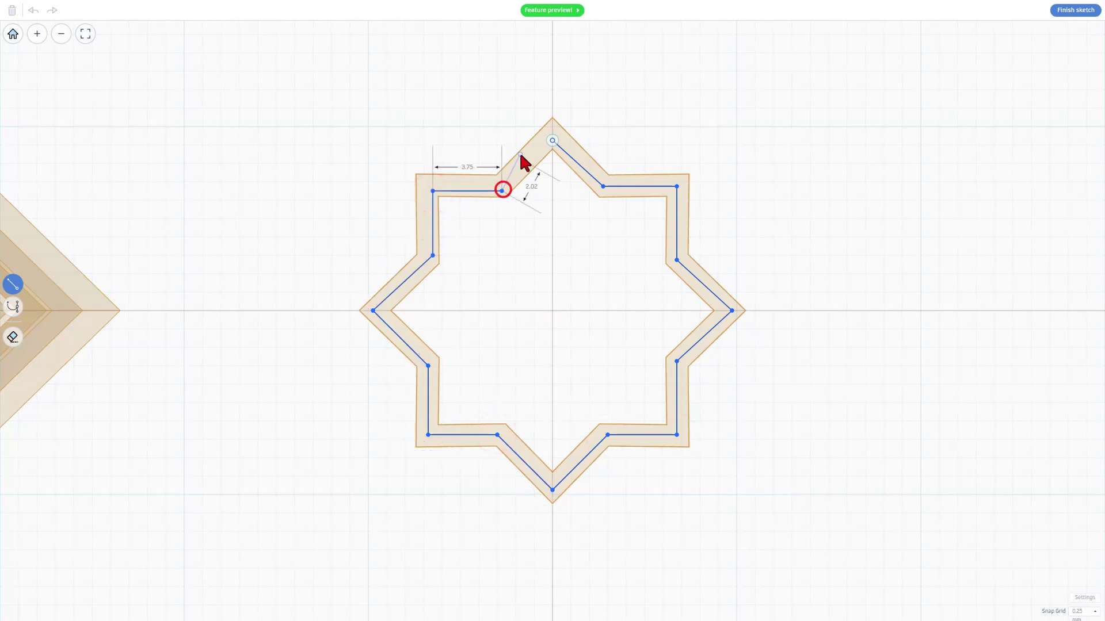
left_click(552, 141)
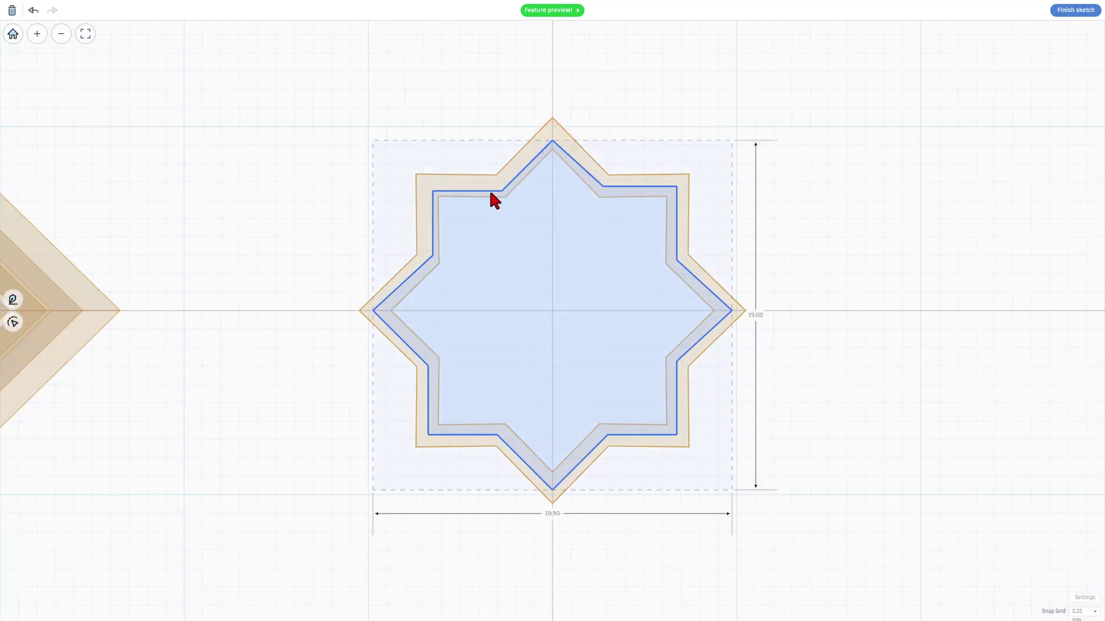
- Edit the star's vertices, raising the top point and aligning the top-left edge to 19.50 × 19.50
double_click(535, 275)
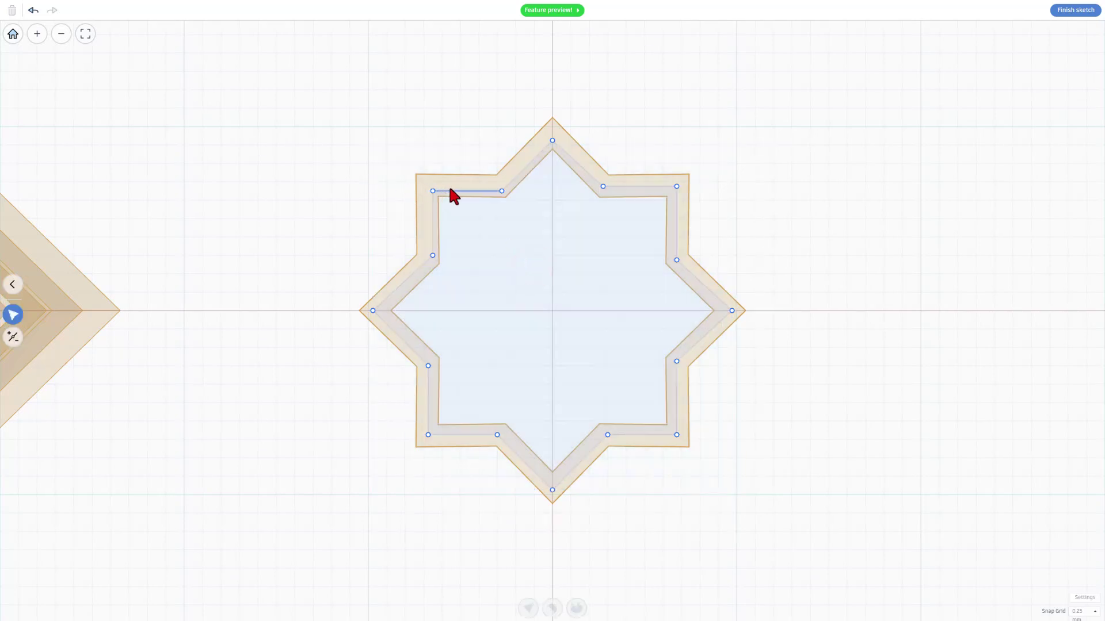
left_click_drag(451, 190, 428, 191)
left_click(488, 241)
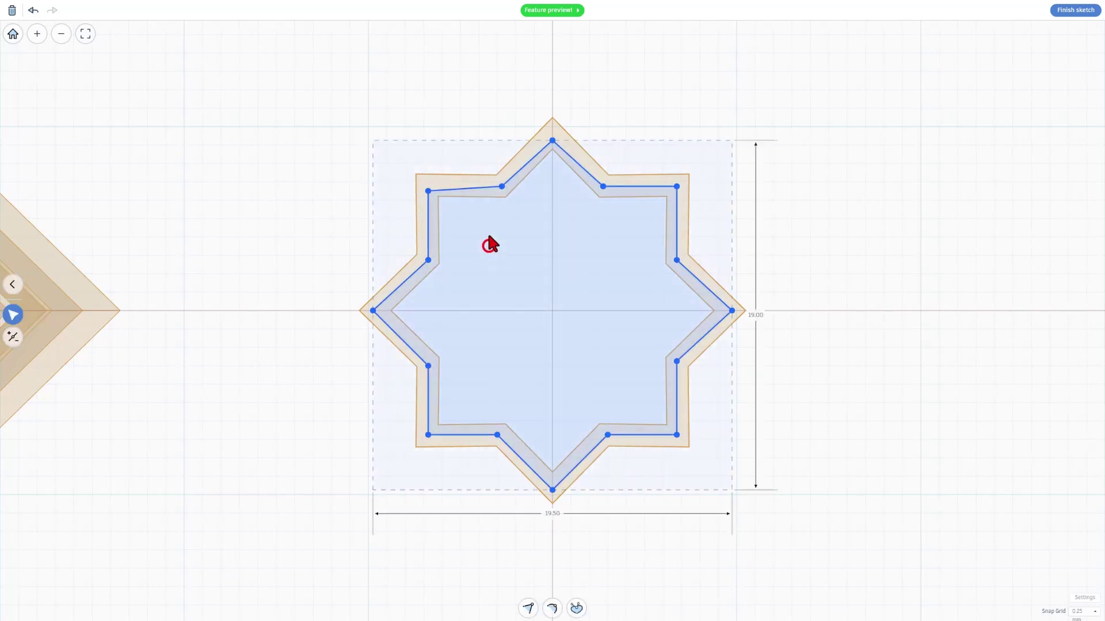
double_click(501, 191)
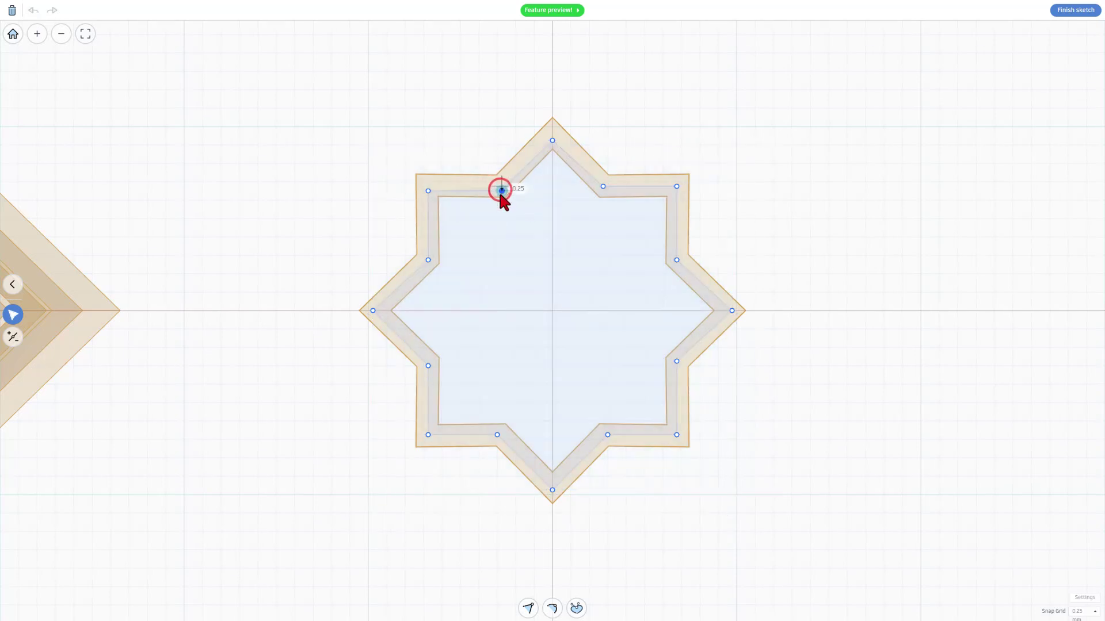
left_click_drag(548, 141, 547, 138)
left_click_drag(484, 196, 483, 192)
left_click(524, 220)
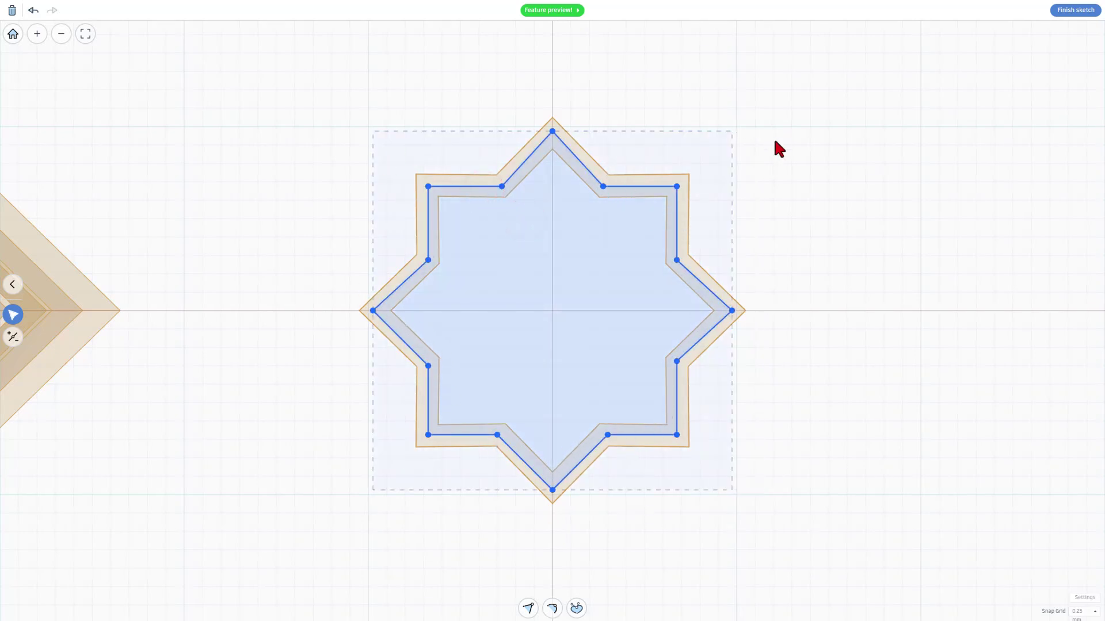
- Finish the sketch and make the star extrusion 15.50 tall
left_click(1074, 12)
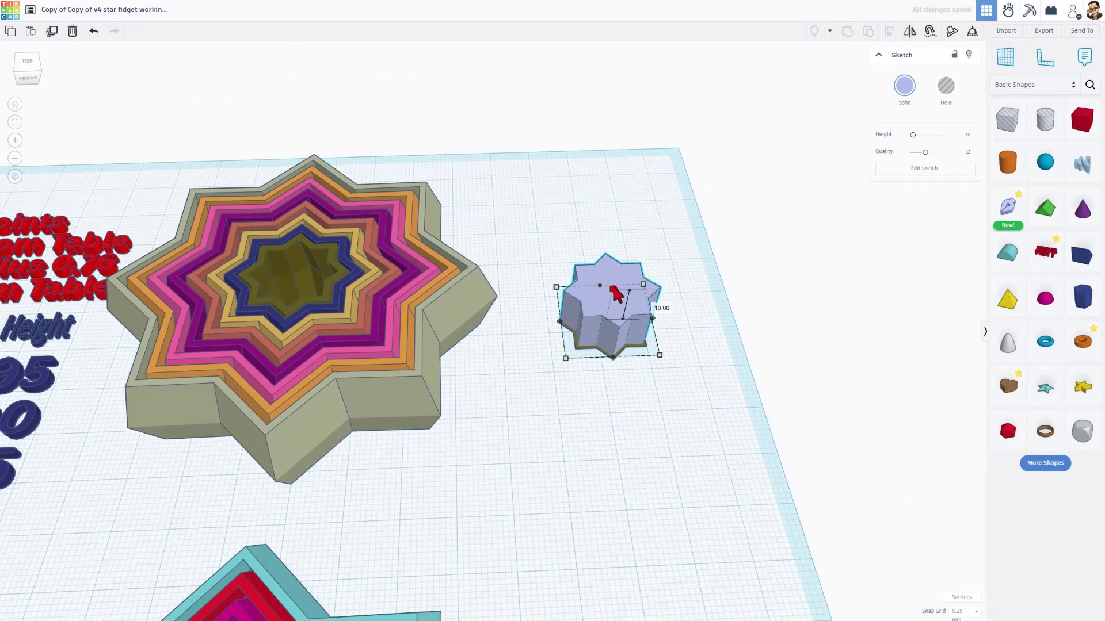
left_click_drag(615, 274, 616, 277)
right_click_drag(678, 377, 580, 340)
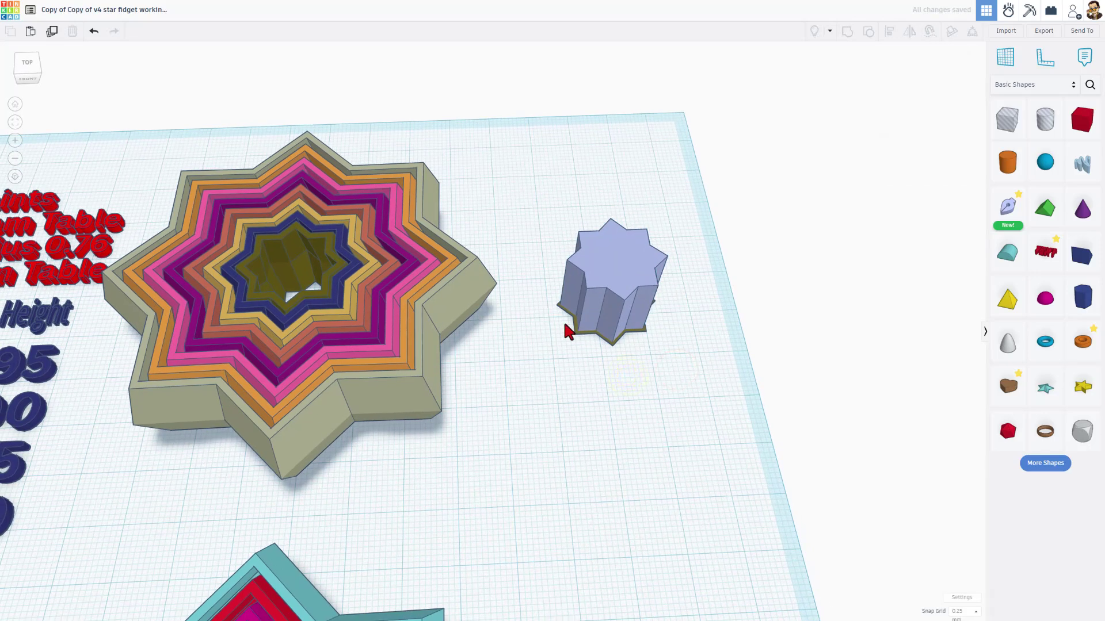
- Duplicate the extruded star and place the copy beside the original
left_click(637, 265)
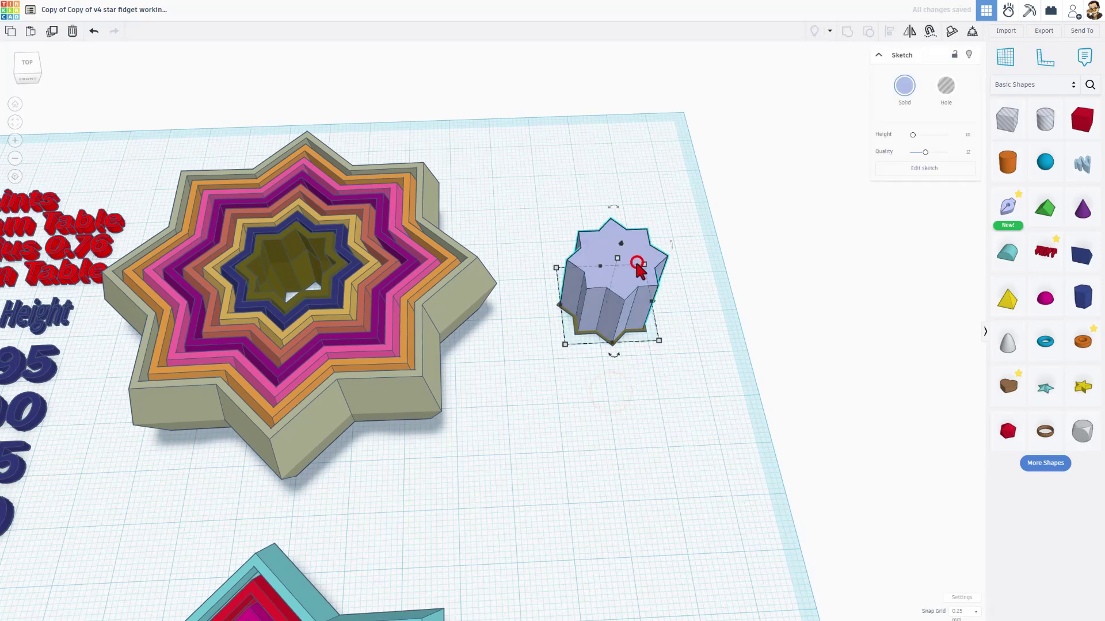
key("ctrl+d")
key("ctrl+Up")
key("ctrl+Up")
key("ctrl+Up")
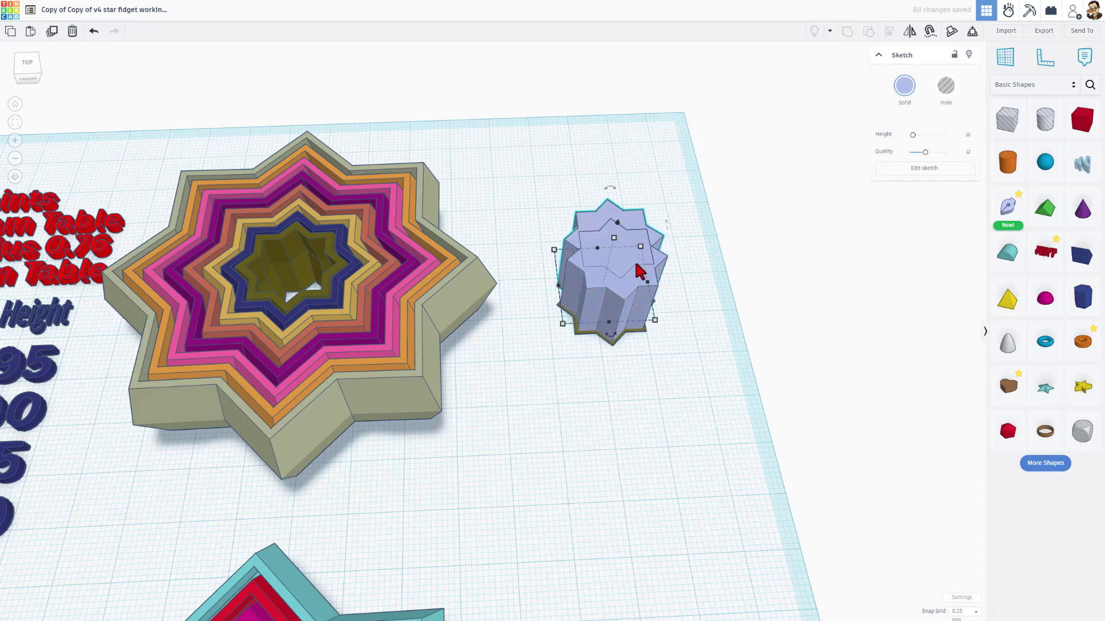
key("Up")
key("Up")
key("Up")
key("Up")
key("Up")
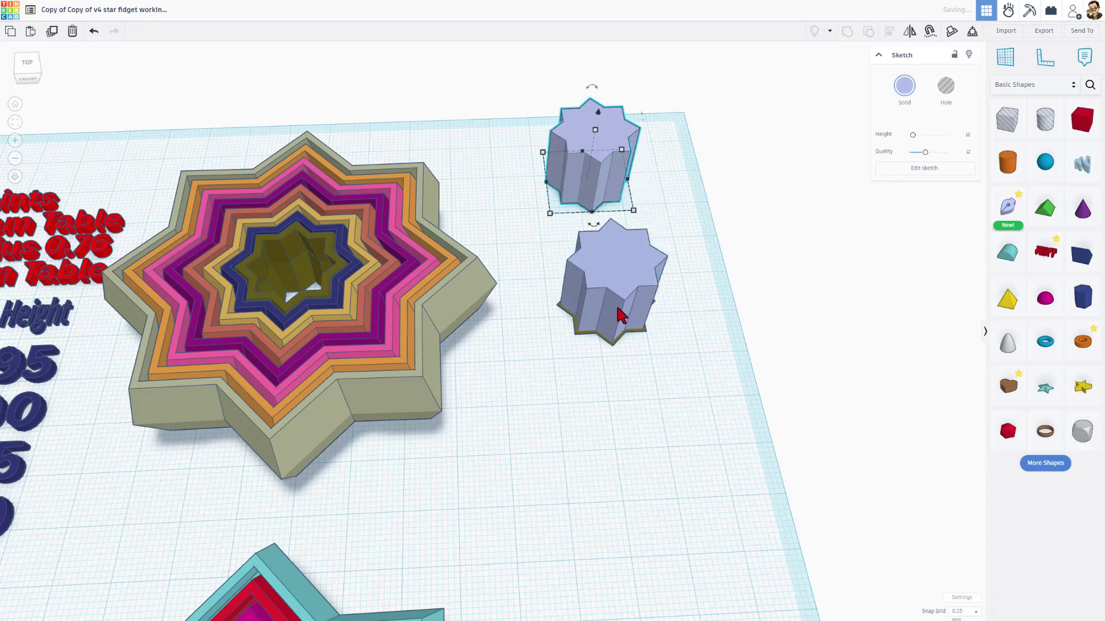
left_click(563, 451)
- Open the lower star's sketch vertices and nudge the five top points
double_click(615, 276)
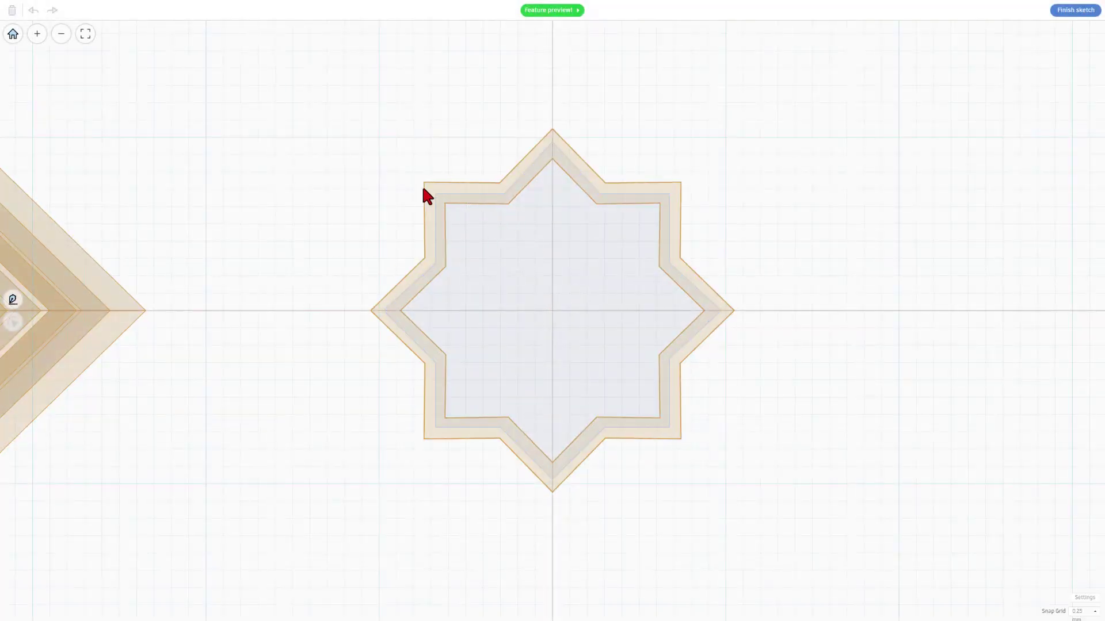
left_click(522, 266)
double_click(522, 265)
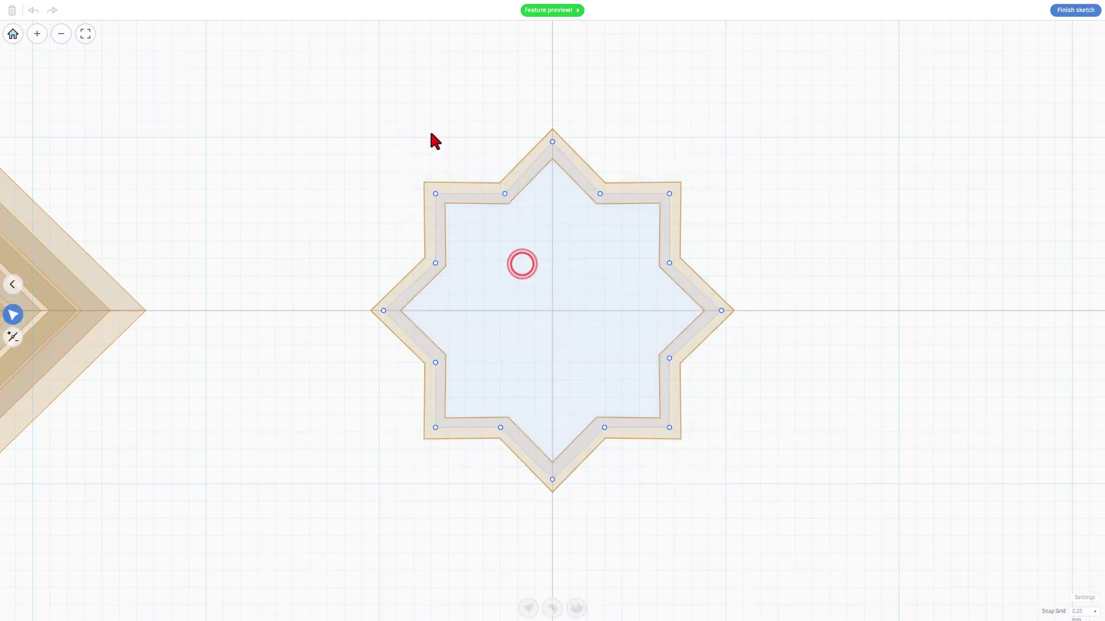
left_click_drag(395, 118, 717, 237)
key("Up")
key("Up")
key("Up")
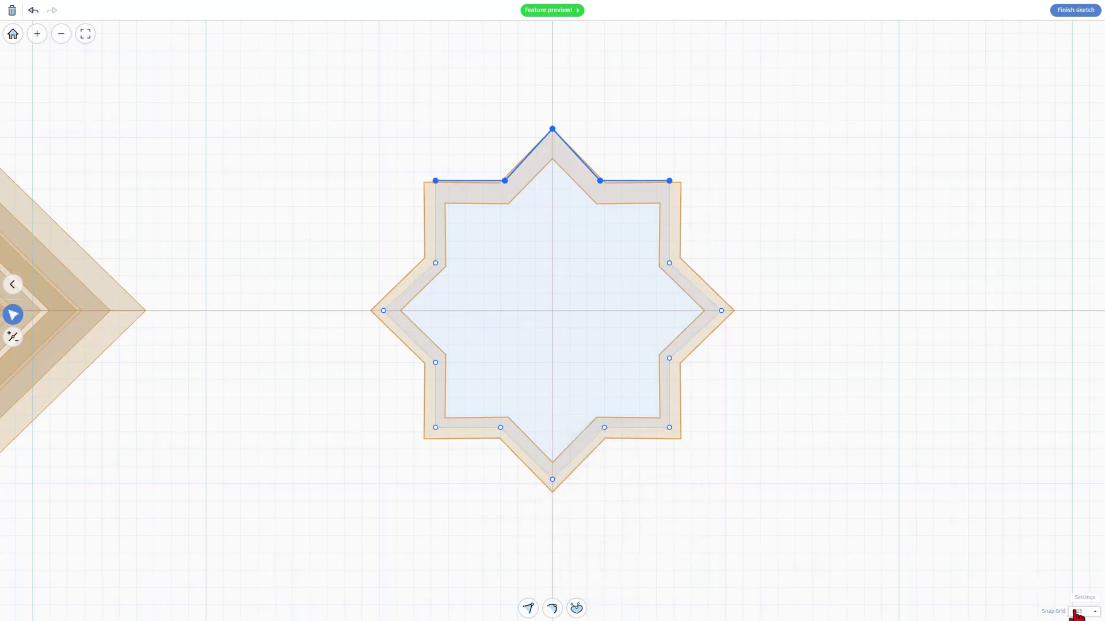
key("Down")
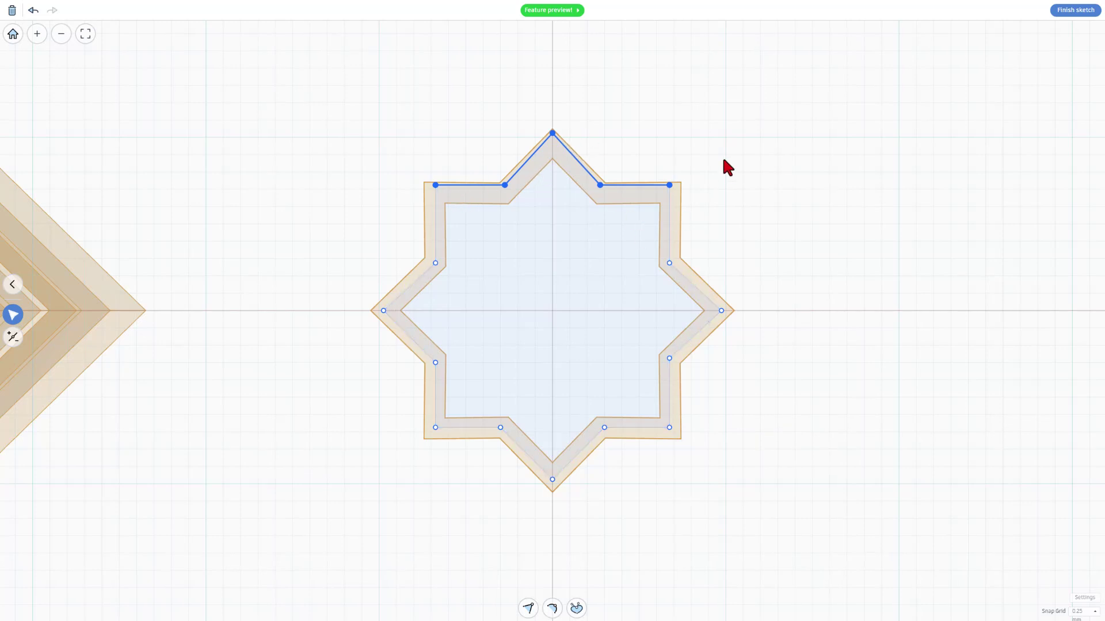
left_click(699, 137)
- Push the right, bottom and left point groups outward one step each
left_click_drag(660, 137, 729, 483)
key("Right")
key("Right")
left_click_drag(731, 411, 361, 518)
key("Down")
key("Down")
left_click_drag(363, 122, 465, 556)
key("Left")
key("Left")
left_click(397, 470)
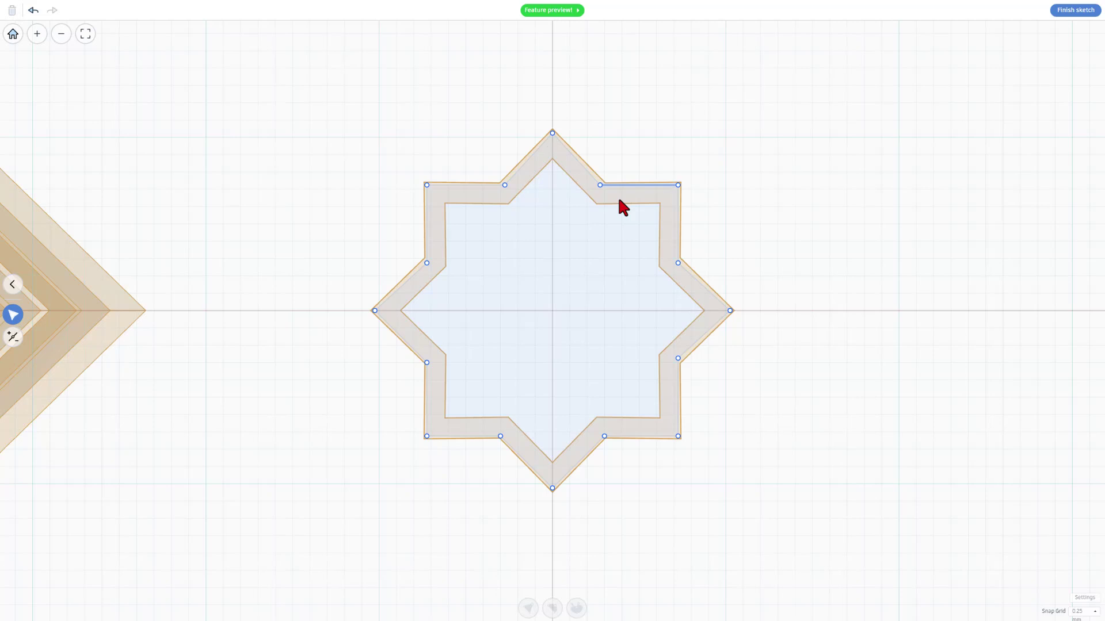
- Finish the sketch and duplicate the lower star extrusion in place
left_click(1076, 11)
left_click(552, 378)
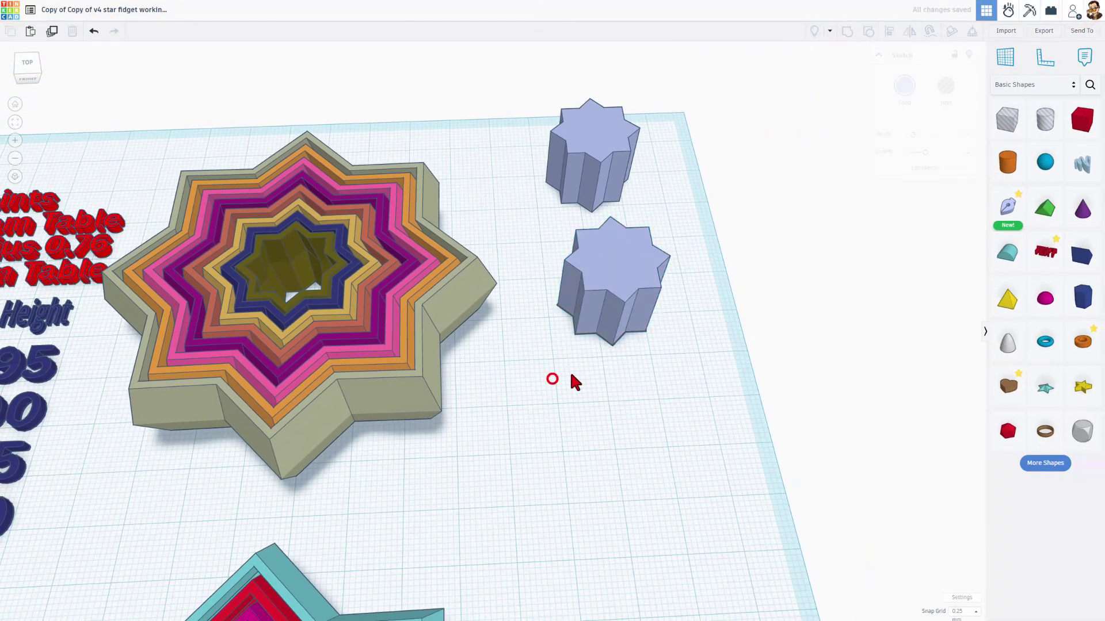
mouse_move(592, 374)
right_mouse_down()
mouse_move(633, 377)
mouse_move(602, 363)
right_mouse_up()
left_click(617, 272)
key("ctrl+d")
- Set the duplicated star as a hole and open its sketch
left_click(631, 282)
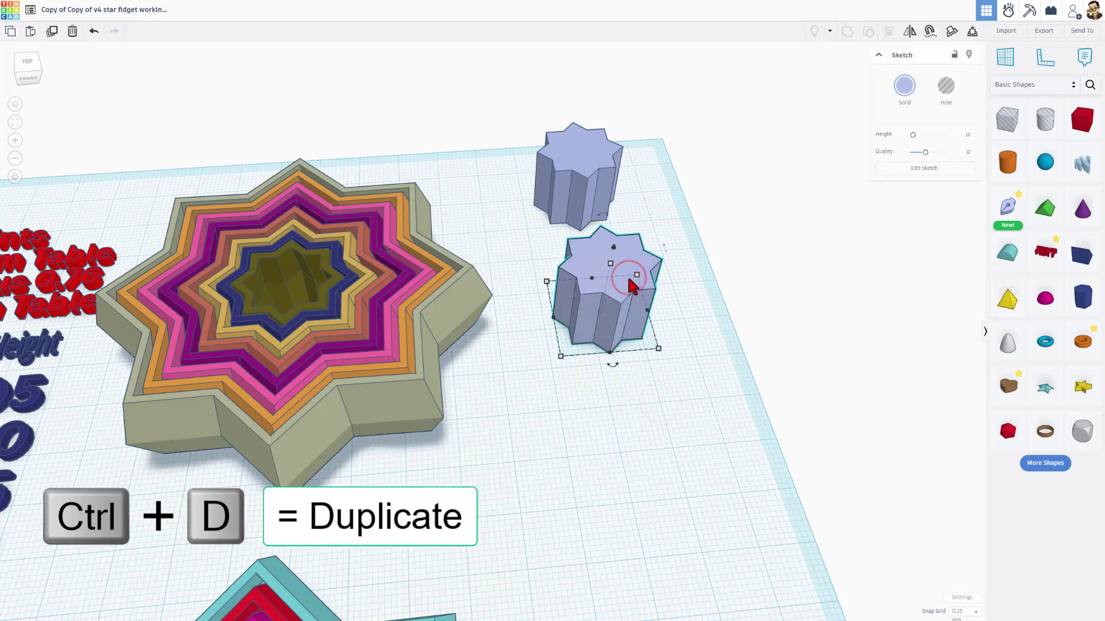
left_click(628, 264)
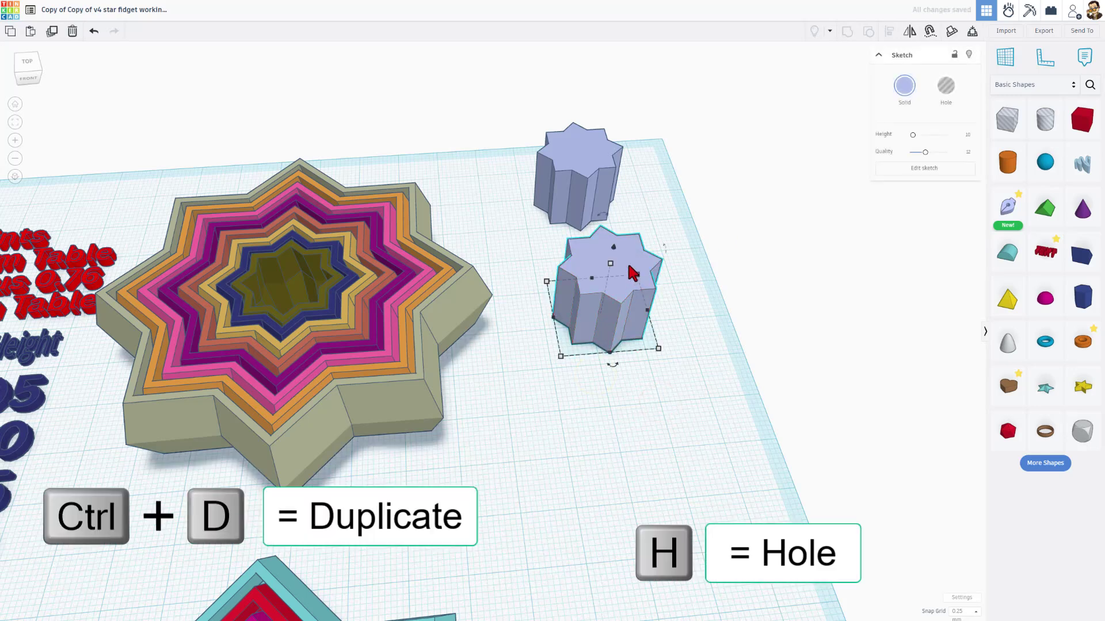
left_click(945, 86)
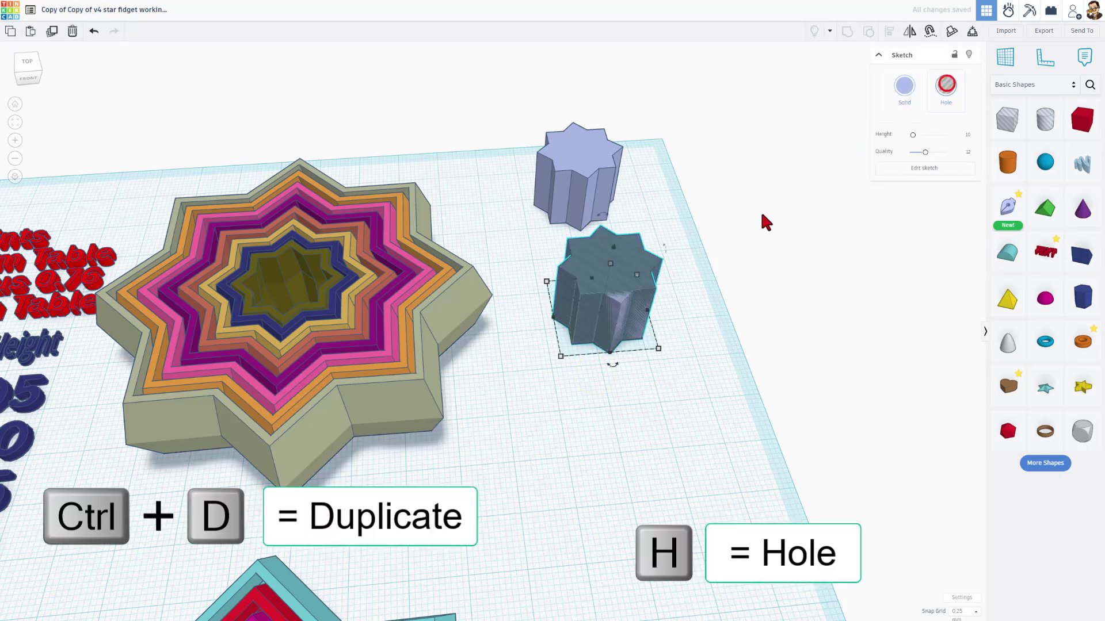
double_click(583, 272)
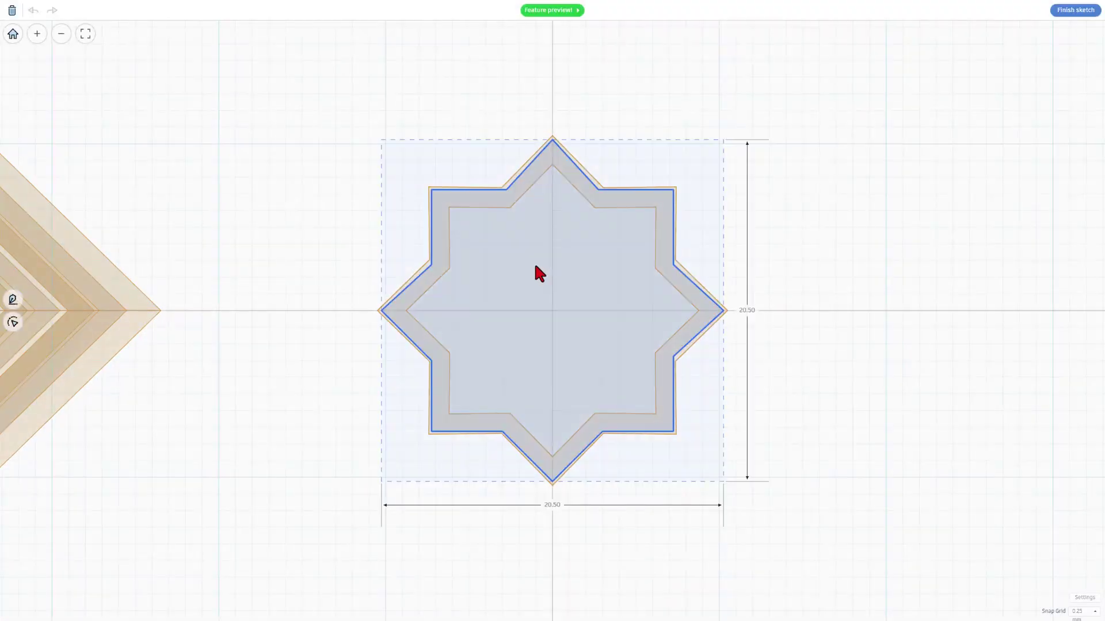
- Move the hole star's top points down slightly and select its right-side points
double_click(536, 265)
left_click_drag(387, 123, 682, 201)
left_click_drag(553, 141, 553, 146)
left_click(656, 153)
left_click_drag(633, 153, 768, 467)
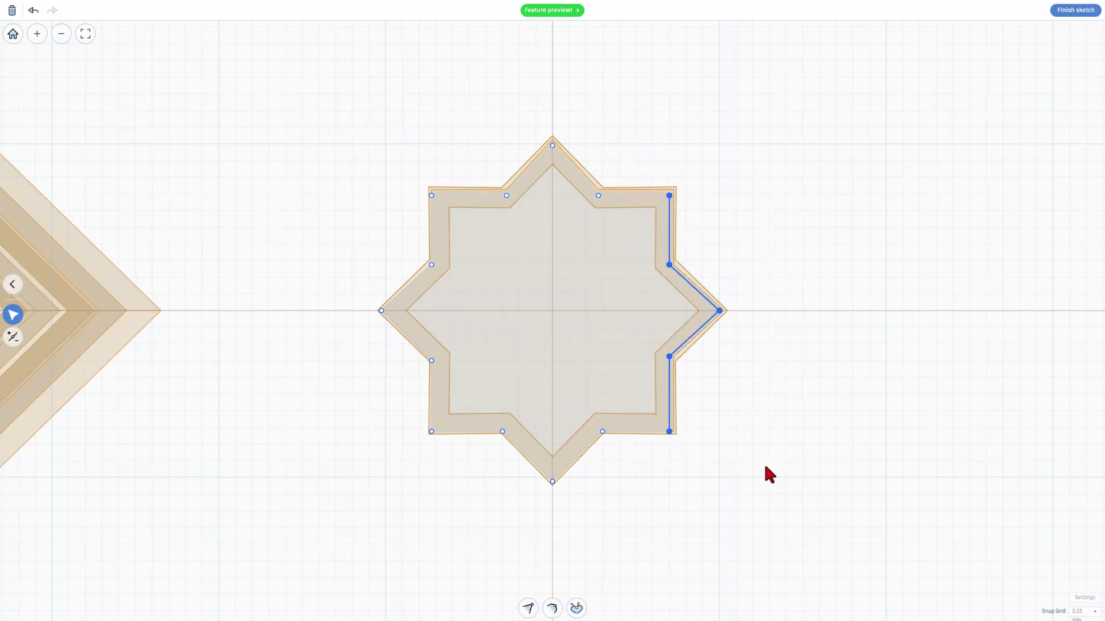
left_click(672, 450)
left_click(693, 427)
left_click(565, 396)
double_click(539, 360)
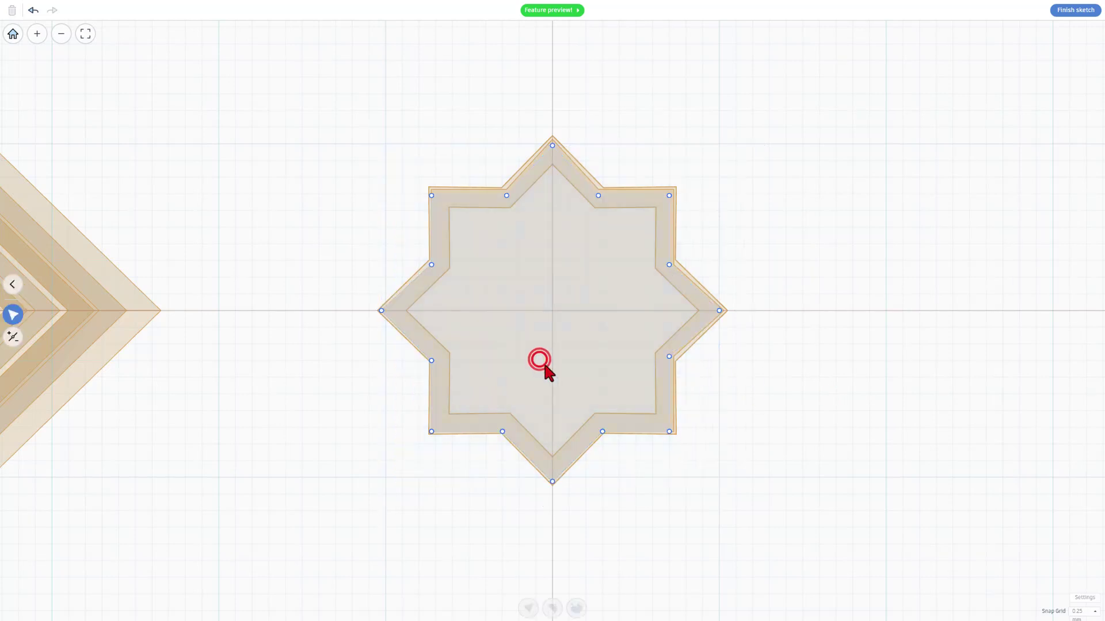
- Move the five left-side points inward one step, undoing an accidental downward shift
left_click_drag(722, 409, 408, 512)
left_click(302, 153)
left_click_drag(302, 153, 457, 447)
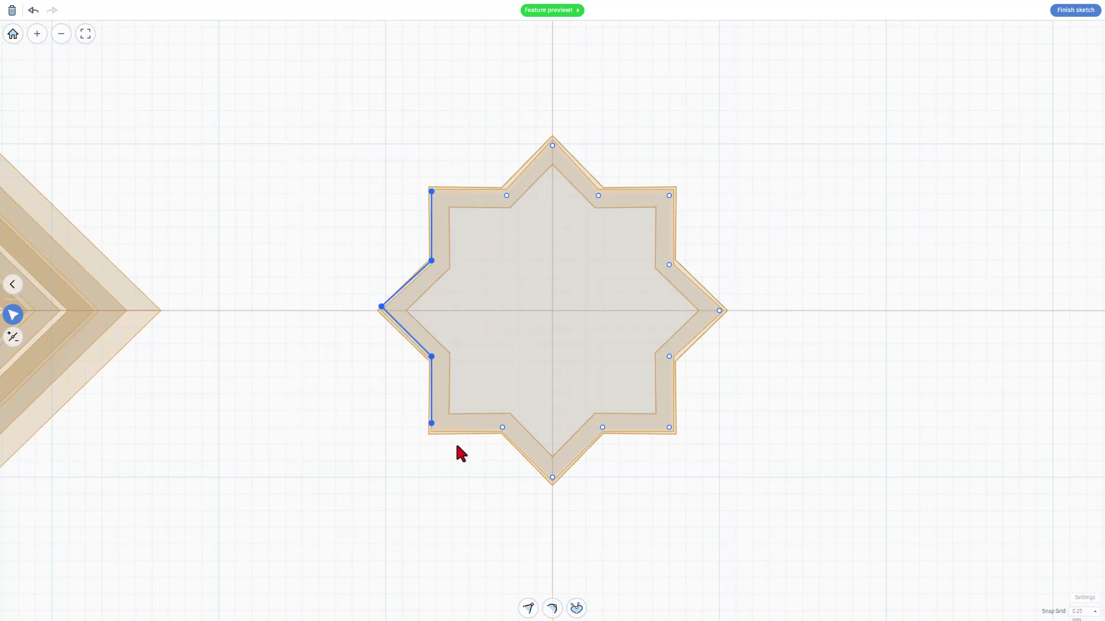
key("Down")
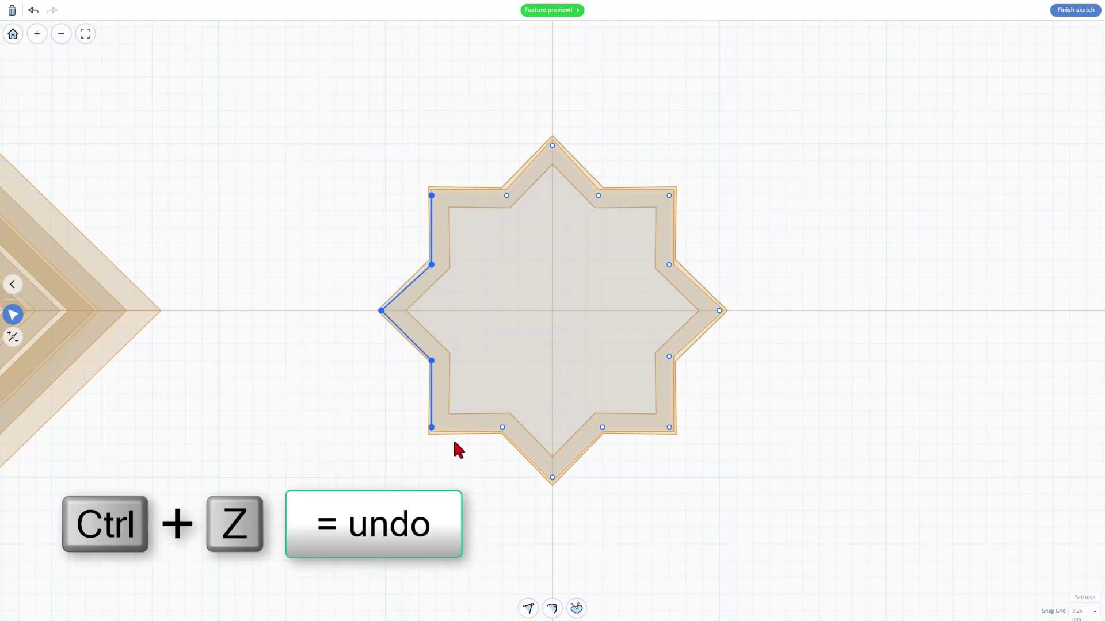
key("ctrl+z")
key("Right")
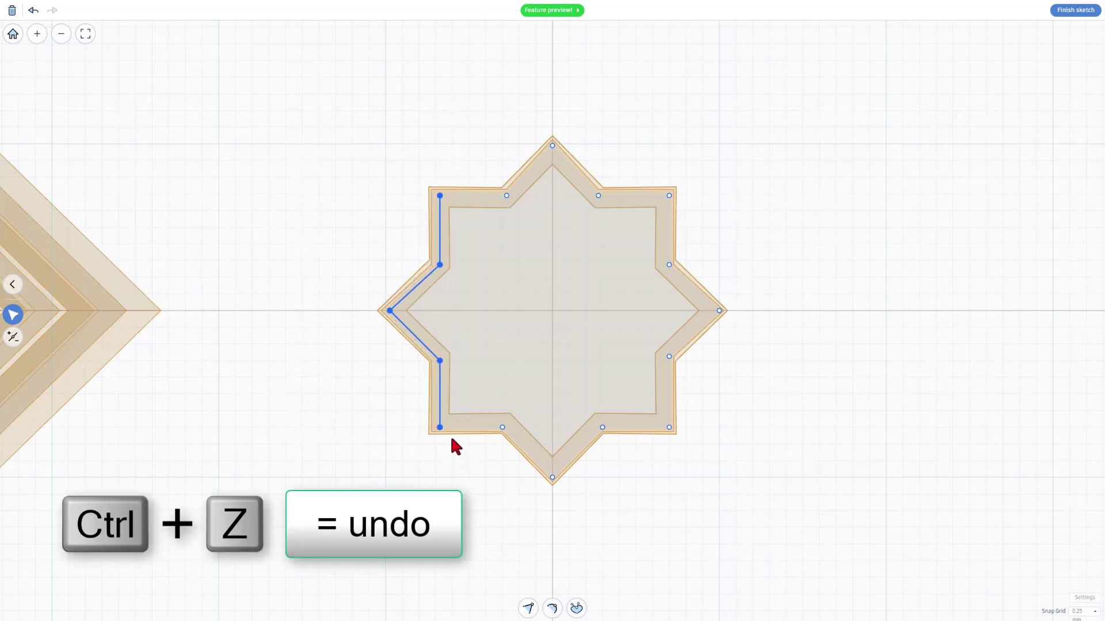
- Reselect the top, right and bottom points and move the bottom points up one step
left_click_drag(400, 104, 728, 267)
left_click(711, 174)
left_click_drag(392, 136, 728, 245)
left_click_drag(757, 173, 632, 492)
left_click_drag(720, 407, 385, 535)
key("Up")
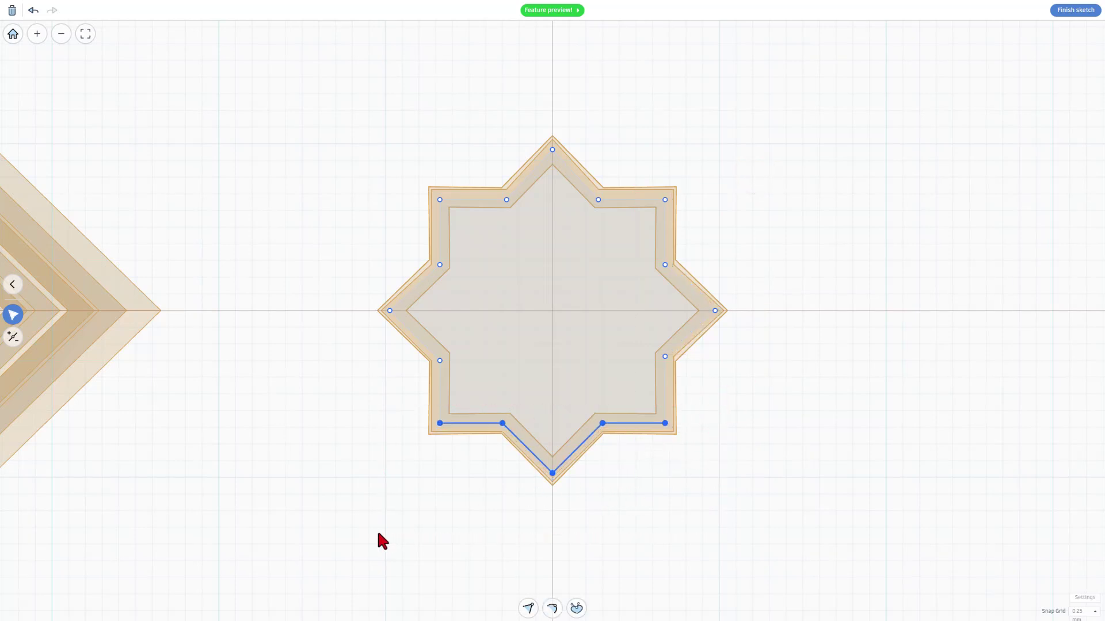
- Finish the hole sketch and group the star with its hole into a hollow star wall
left_click(1065, 12)
right_click_drag(694, 410, 622, 205)
left_click_drag(515, 193, 521, 190)
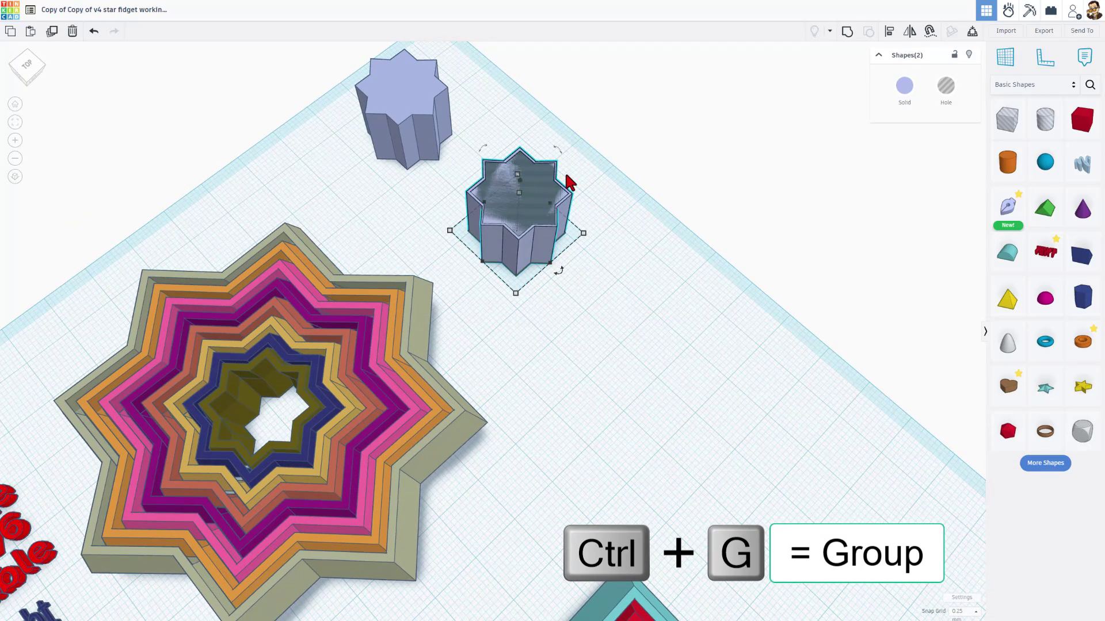
key("ctrl+g")
- Colour the tall star magenta
right_click_drag(644, 236, 506, 95)
left_click(504, 95)
left_click(905, 85)
left_click(947, 177)
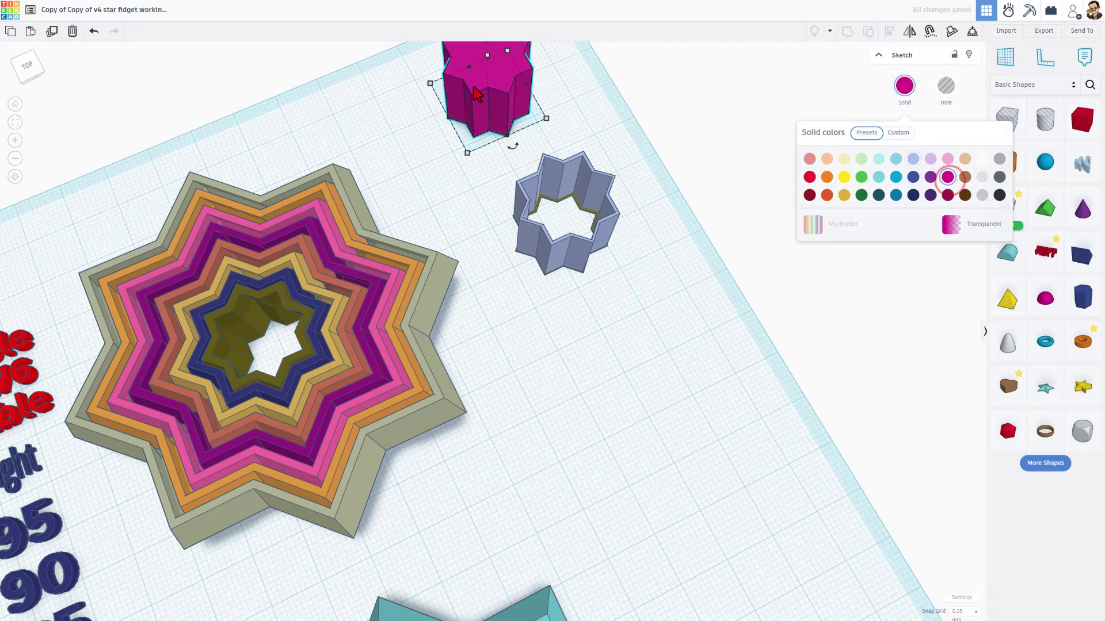
- Move the magenta star onto the hollow wall and align the two along one axis
left_click_drag(477, 92, 561, 237)
left_click_drag(629, 129, 564, 196)
key("l")
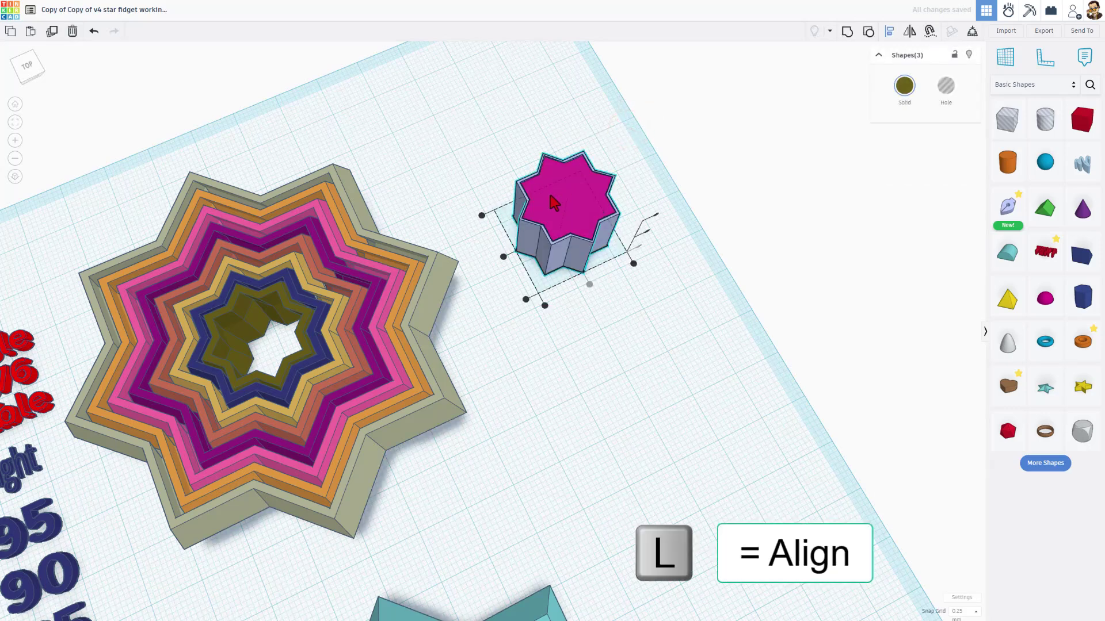
left_click(503, 257)
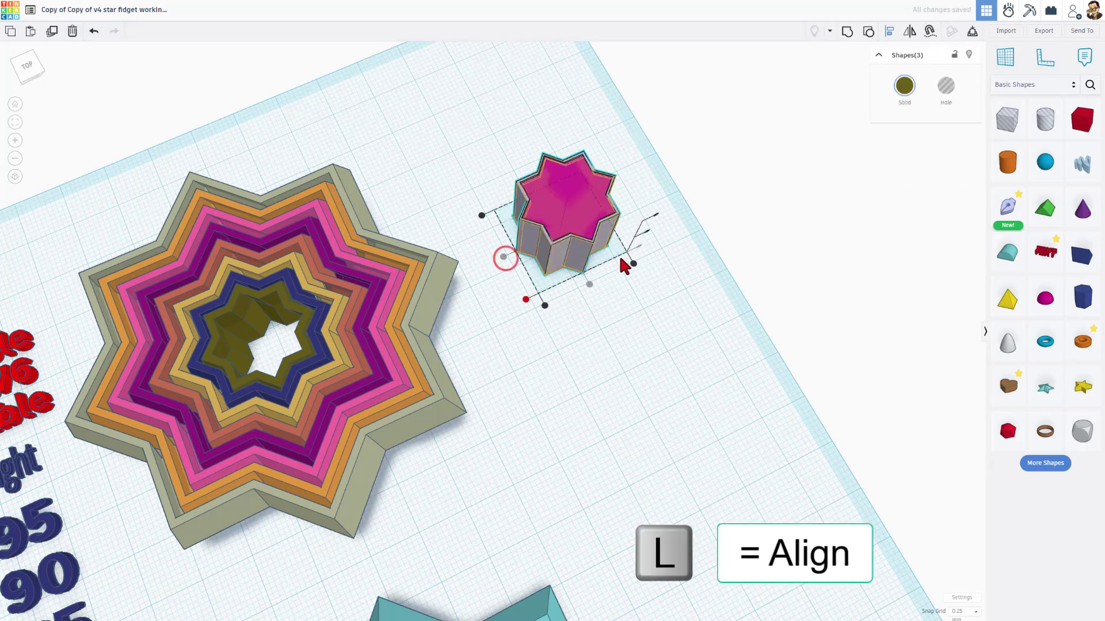
left_click(590, 287)
- Zoom and orbit to inspect the aligned star from above and from a low side angle
scroll(610, 259, "up", 4)
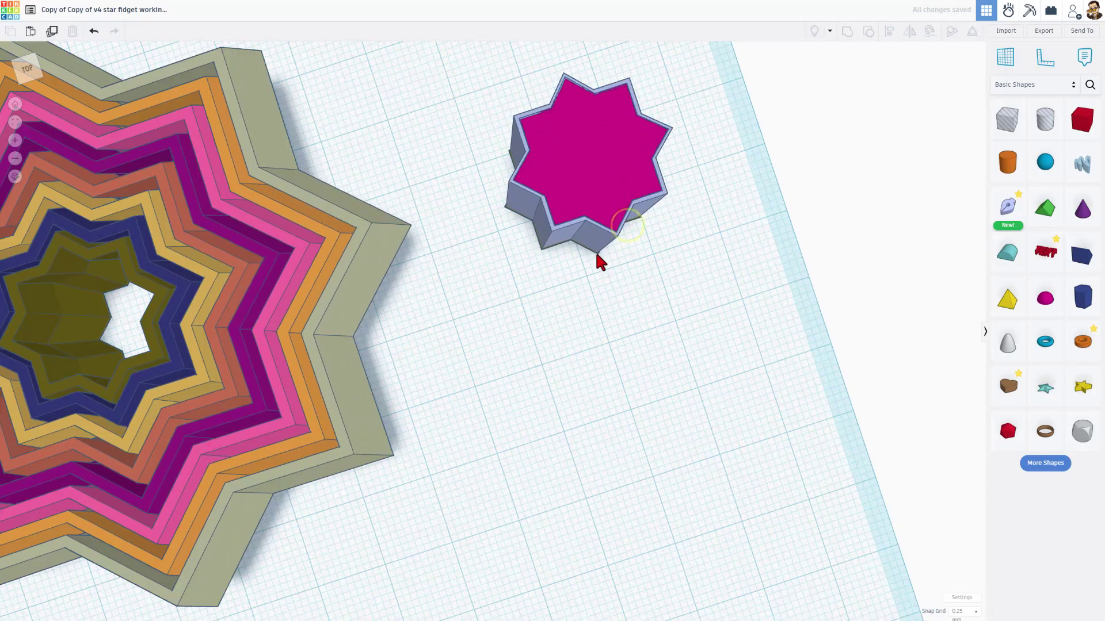
mouse_move(598, 261)
right_mouse_down()
mouse_move(476, 247)
mouse_move(454, 325)
mouse_move(463, 296)
mouse_move(451, 170)
right_mouse_up()
scroll(463, 296, "up", 3)
left_click(476, 240)
mouse_move(475, 240)
right_mouse_down()
mouse_move(604, 250)
mouse_move(420, 247)
mouse_move(530, 313)
mouse_move(616, 321)
mouse_move(511, 454)
mouse_move(552, 458)
mouse_move(556, 415)
right_mouse_up()
scroll(510, 455, "down", 5)
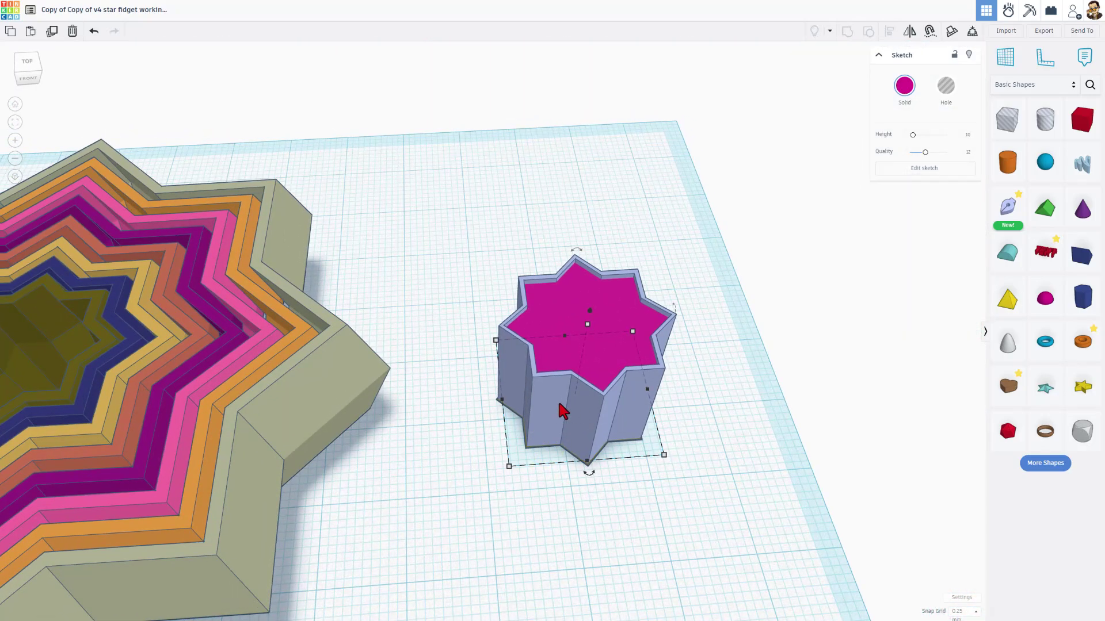
left_click_drag(563, 410, 561, 409)
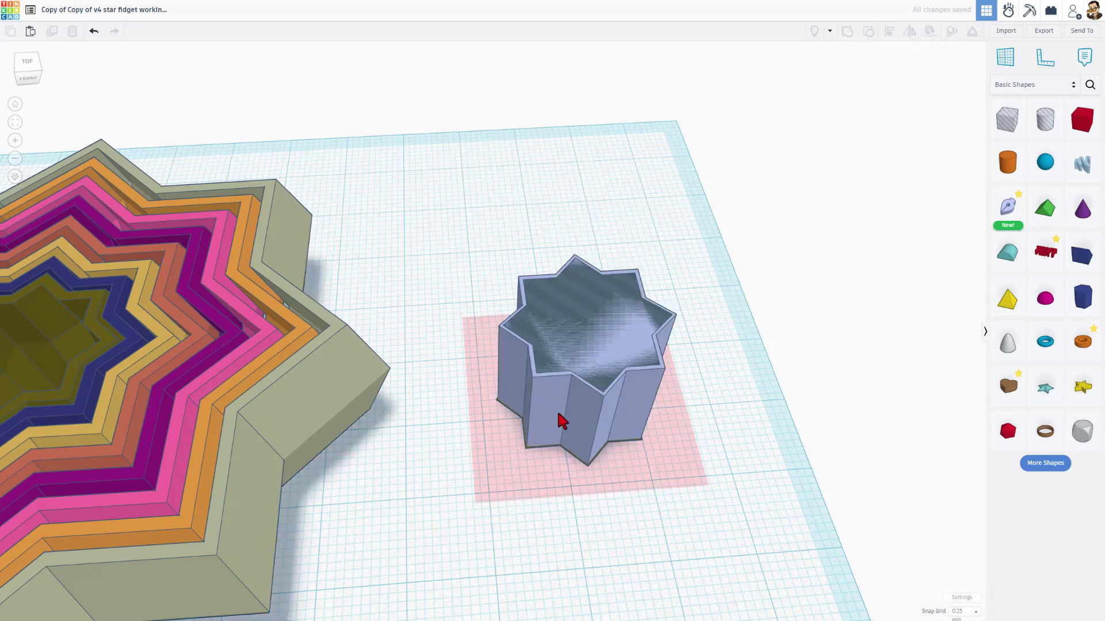
- Reopen the wall's star sketch and push its bottom and right points outward one step
double_click(559, 413)
left_click(436, 424)
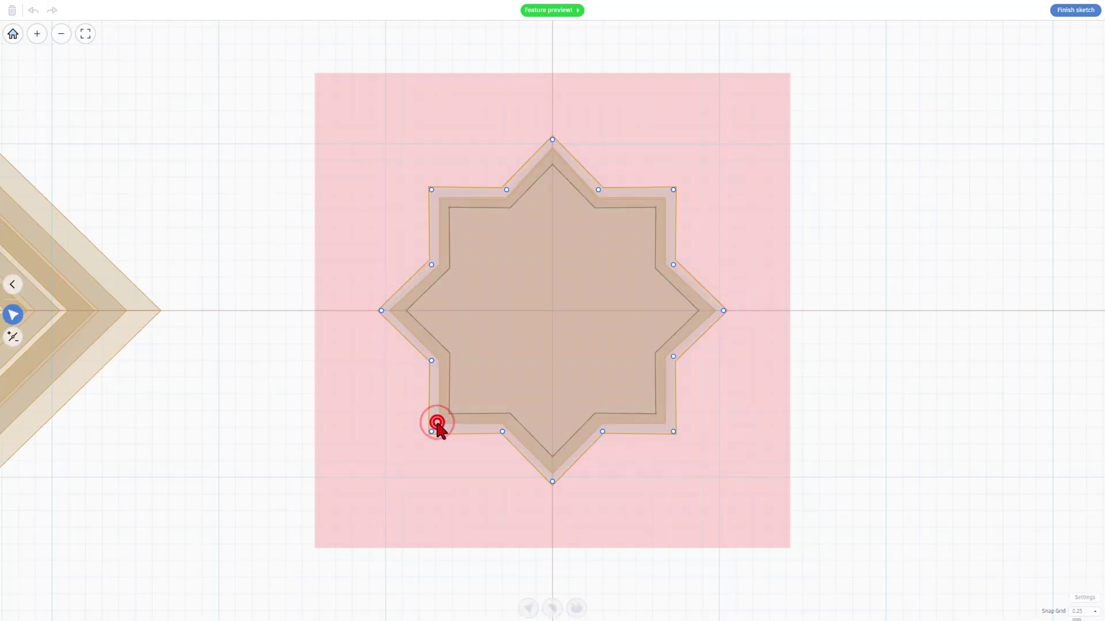
left_click_drag(399, 424, 778, 534)
key("Down")
key("Down")
key("Down")
left_click_drag(748, 163, 613, 485)
key("Right")
key("Right")
key("Right")
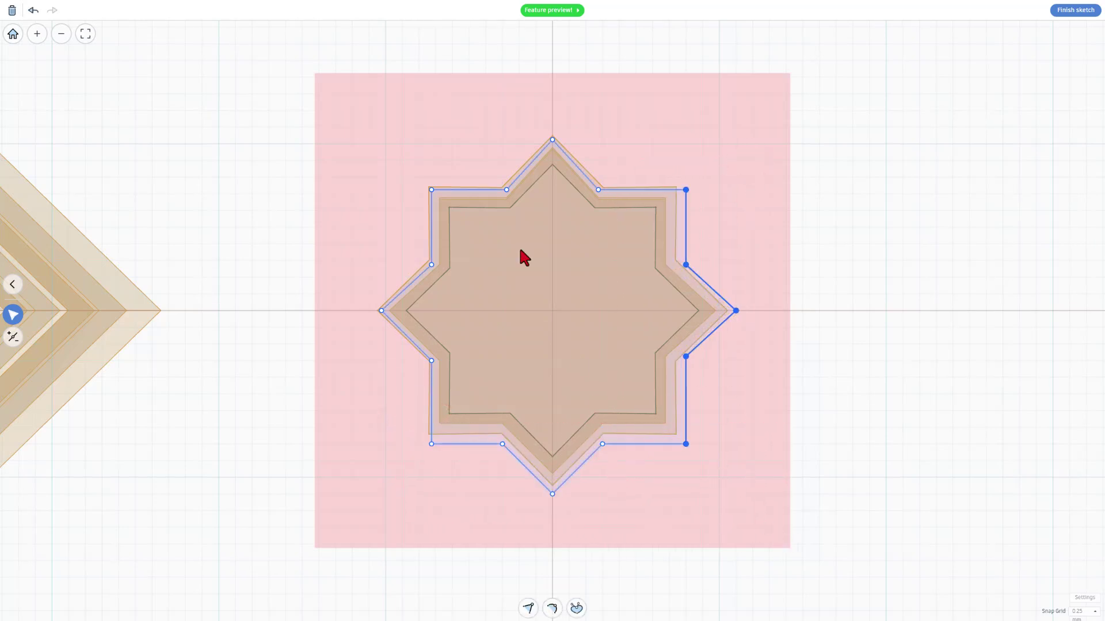
- Push the star's top and left points outward one step
left_click_drag(393, 121, 699, 209)
key("Up")
key("Up")
key("Up")
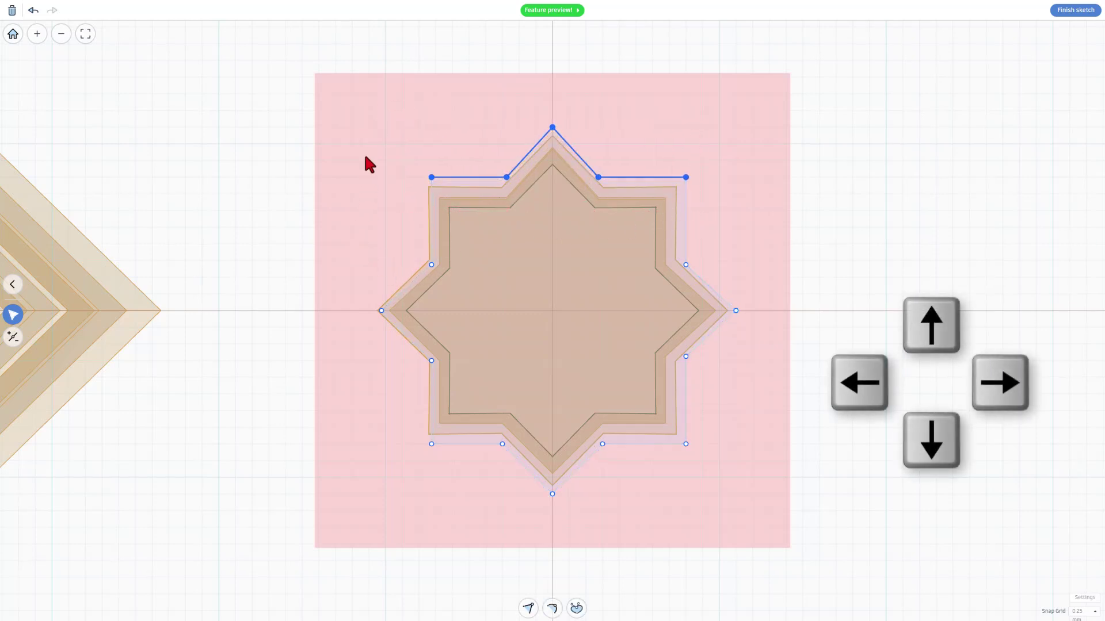
left_click_drag(365, 157, 462, 495)
key("Left")
key("Left")
key("Left")
left_click(848, 234)
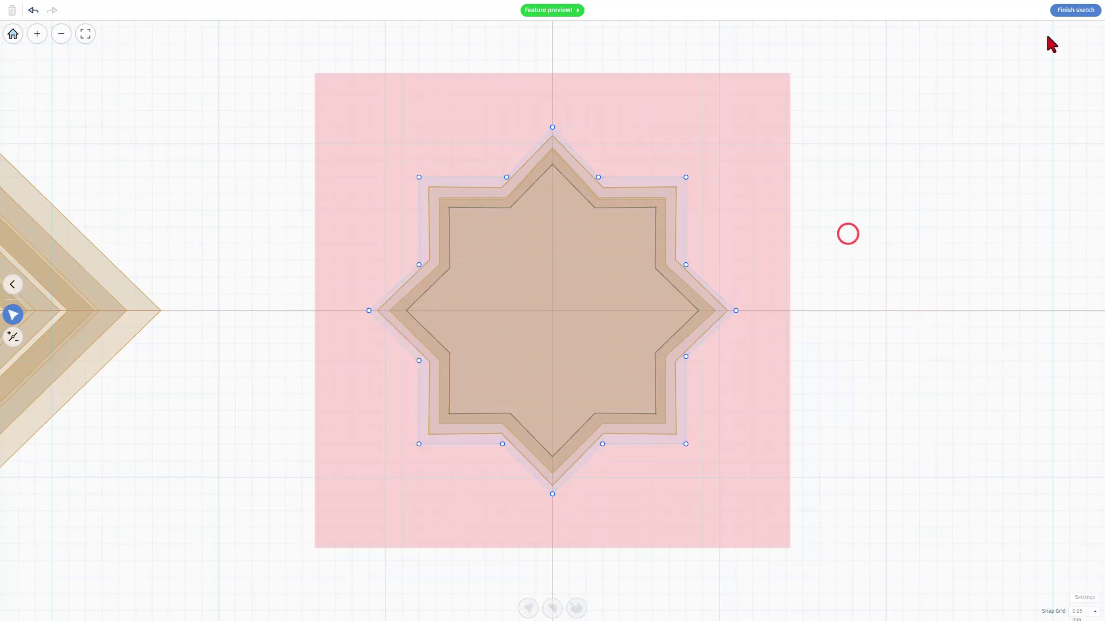
- Apply the widened sketch and view the thicker hollow wall around the magenta star from above
left_click(1073, 11)
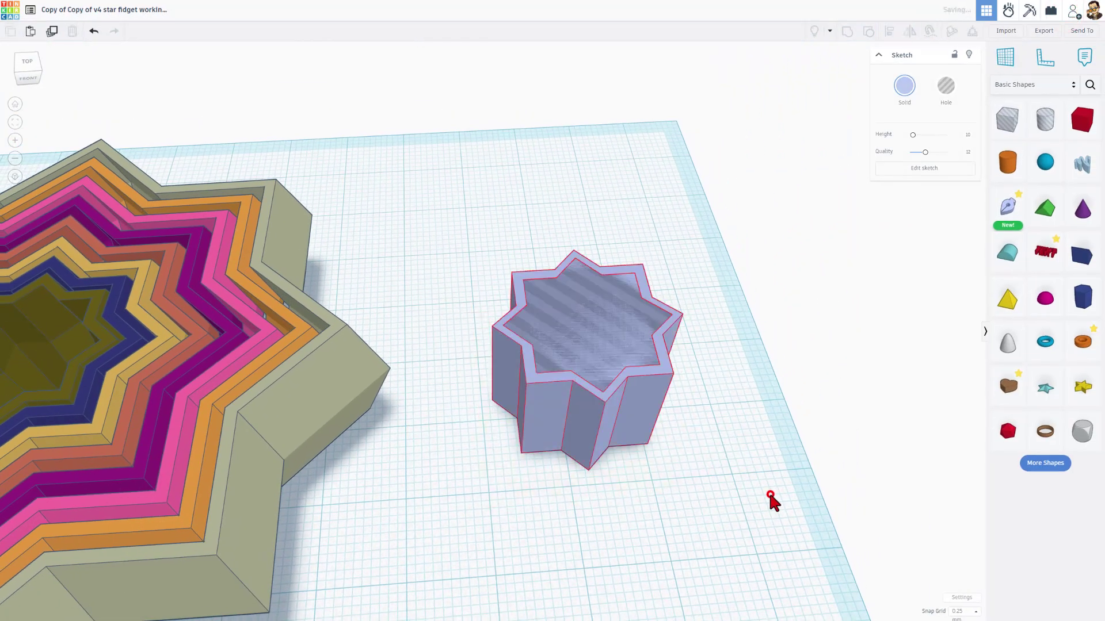
left_click(770, 498)
mouse_move(770, 498)
right_mouse_down()
mouse_move(721, 499)
mouse_move(760, 483)
mouse_move(719, 511)
mouse_move(753, 427)
mouse_move(715, 421)
mouse_move(692, 387)
mouse_move(592, 372)
mouse_move(701, 384)
mouse_move(675, 360)
mouse_move(631, 370)
mouse_move(633, 387)
right_mouse_up()
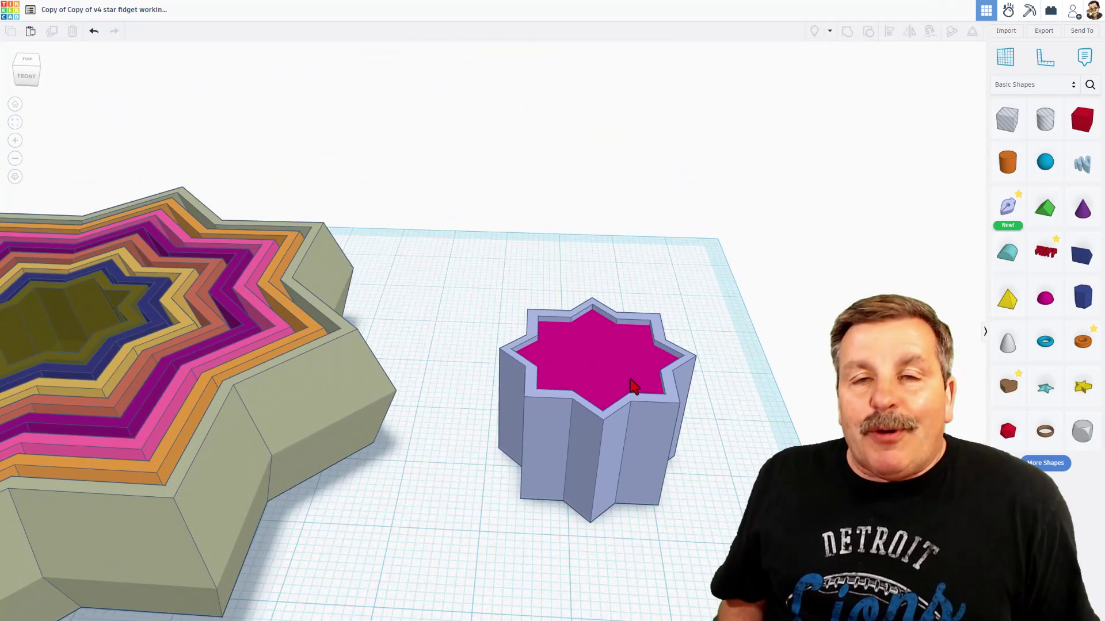